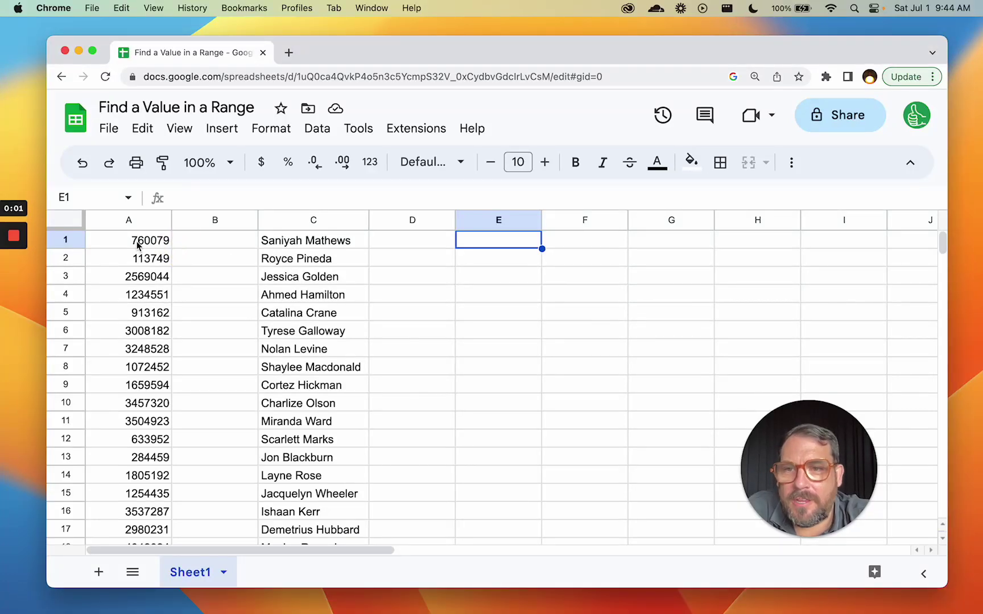
# Survey the ID and name columns and locate ID 546615 in cell A154
pyautogui.click(137, 243)
pyautogui.click(138, 272)
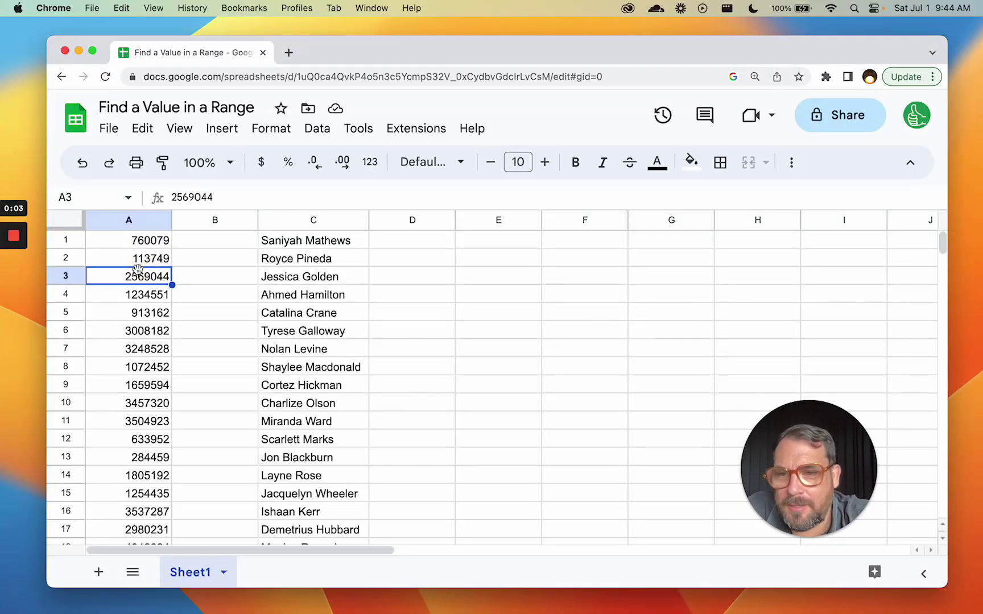
pyautogui.press('super+Down')
pyautogui.press('super+Up')
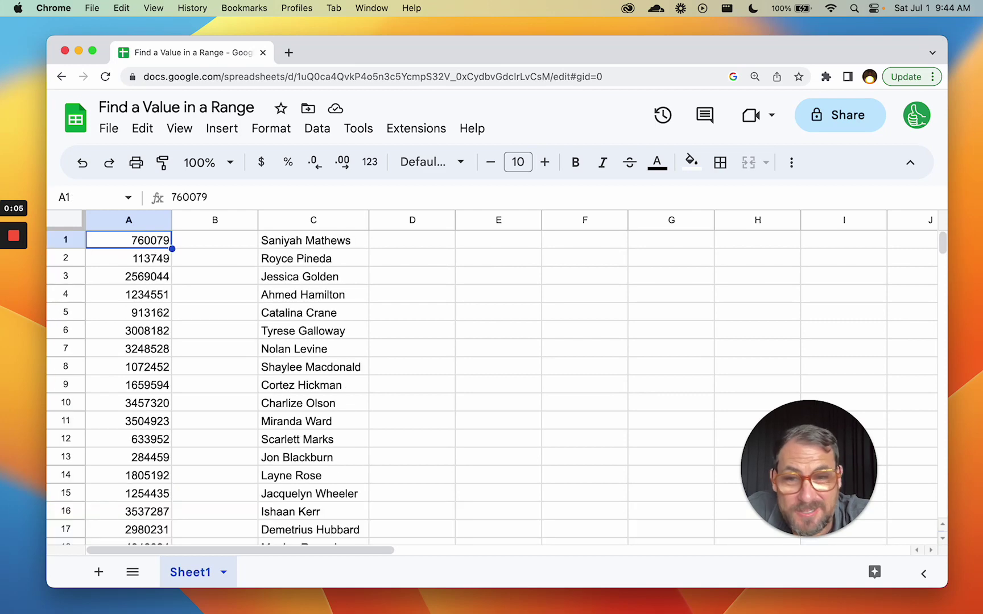
pyautogui.press('Right')
pyautogui.press('Right')
pyautogui.press('super+Down')
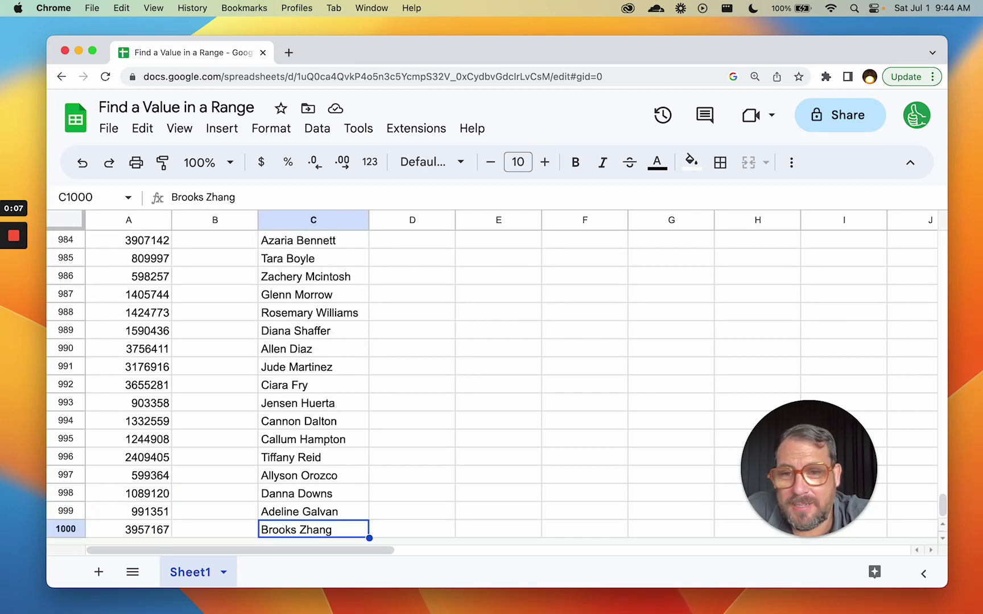
pyautogui.press('super+Up')
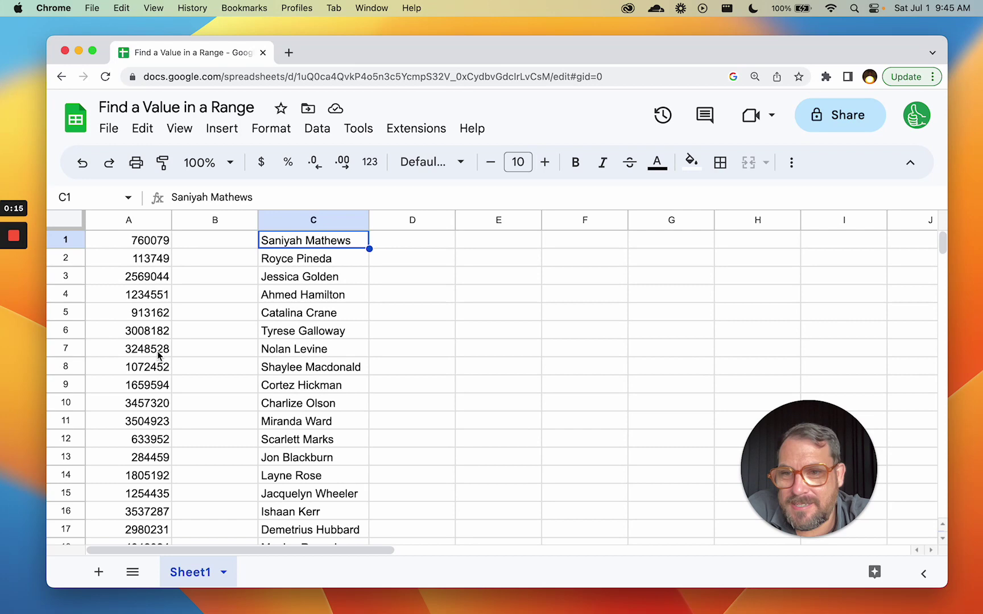
pyautogui.scroll(-15, 159, 354)
pyautogui.click(132, 422)
pyautogui.scroll(15, 211, 422)
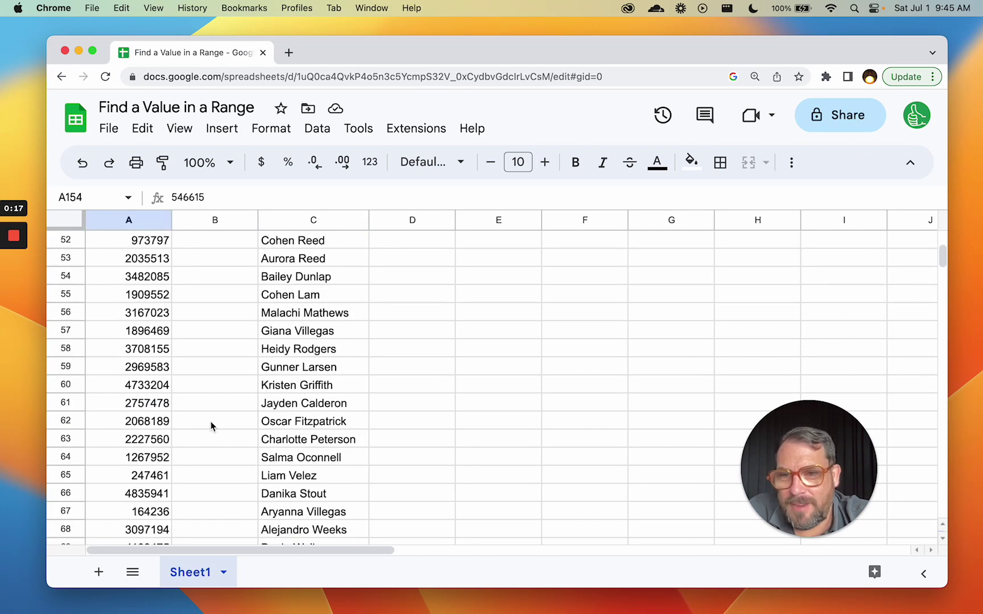
# Paste the ID 546615 into cell E1
pyautogui.click(477, 244)
pyautogui.write('546615')
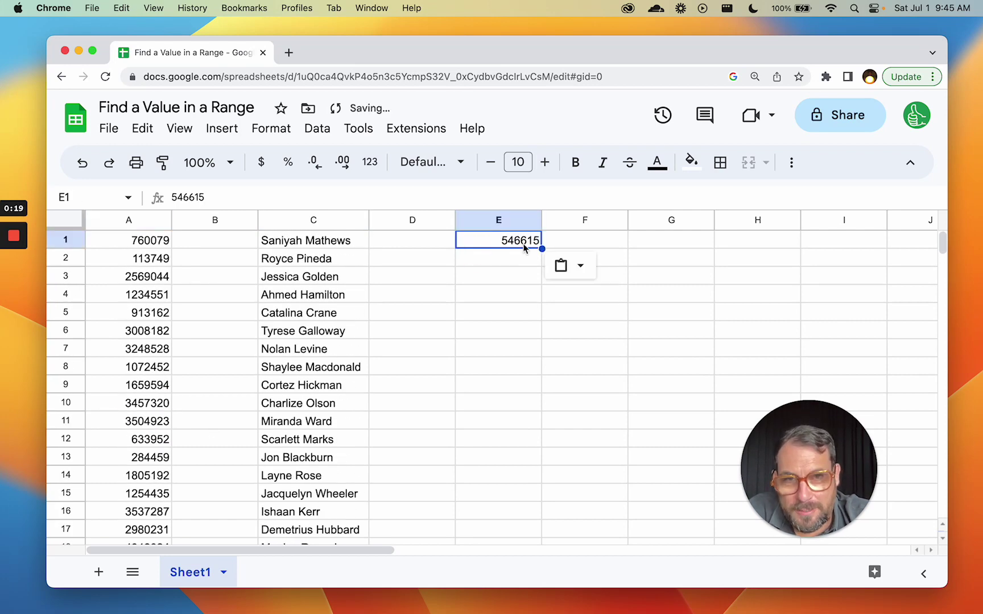
pyautogui.click(158, 245)
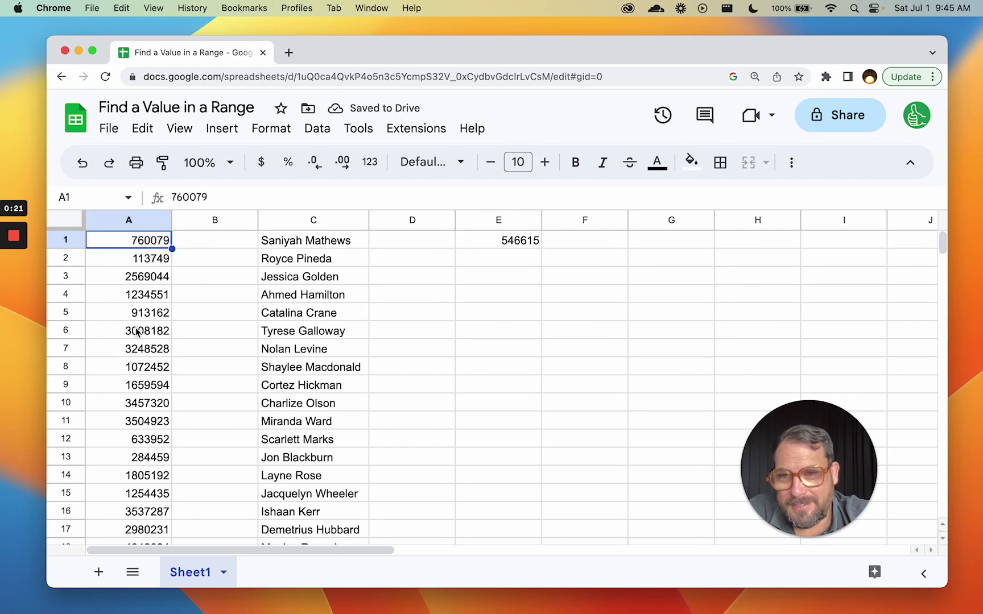
pyautogui.scroll(-4, 136, 332)
pyautogui.scroll(5, 136, 332)
pyautogui.click(524, 238)
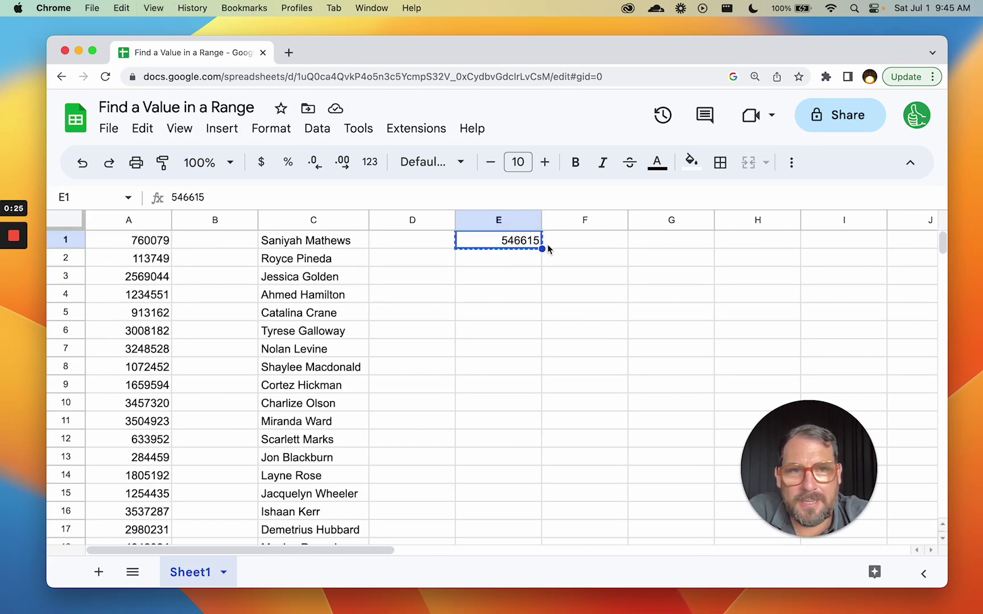
# Search the sheet for 546615, confirm its other match in A154, then copy E1
pyautogui.press('cmd+f')
pyautogui.write('546615')
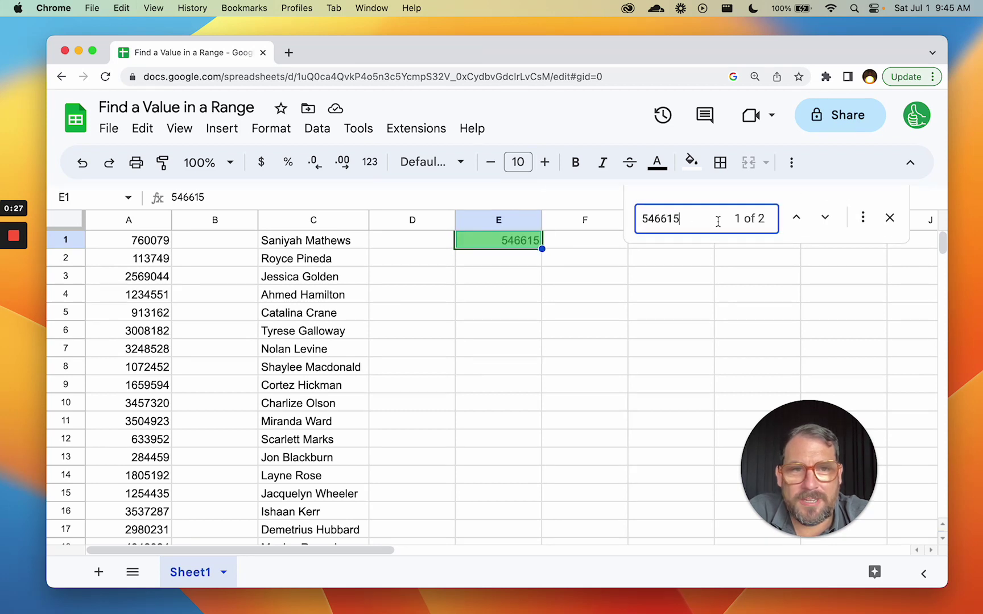
pyautogui.click(826, 219)
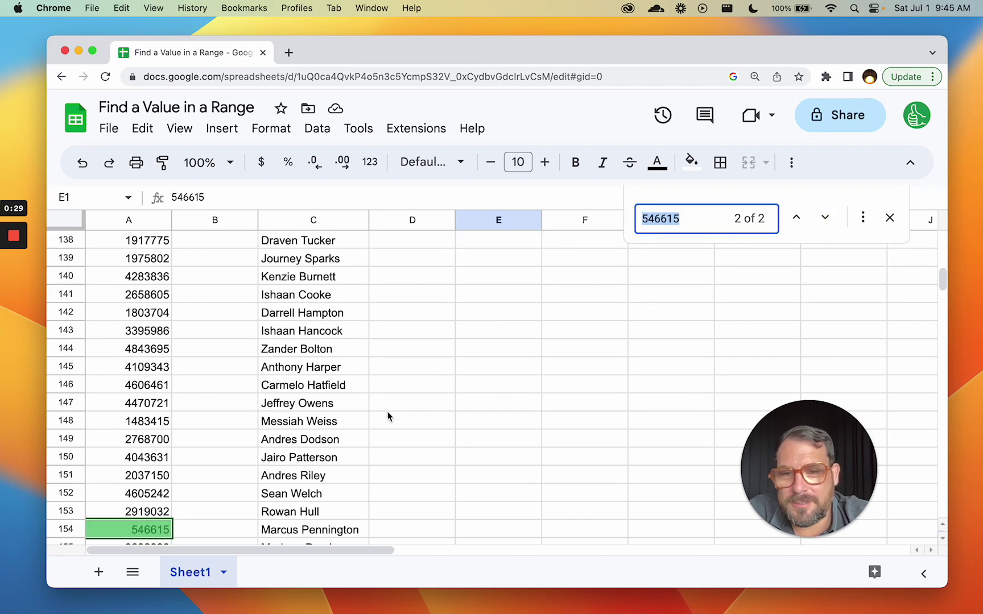
pyautogui.click(888, 216)
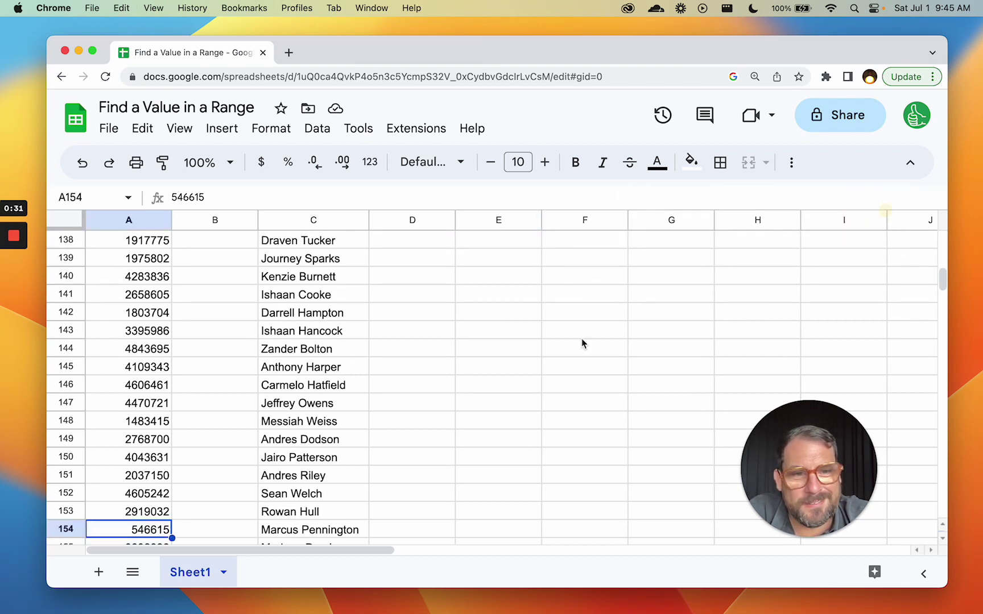
pyautogui.click(465, 337)
pyautogui.press('cmd+Up')
pyautogui.press('cmd+c')
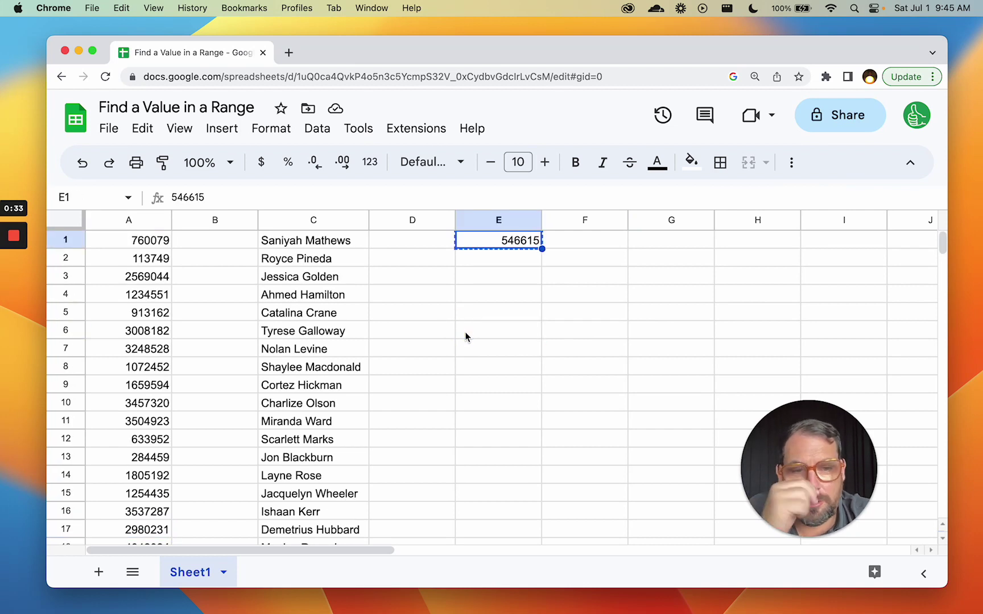
# Enter =vlookup(E1,A:A,1,false) in E2, which returns 546615
pyautogui.click(489, 259)
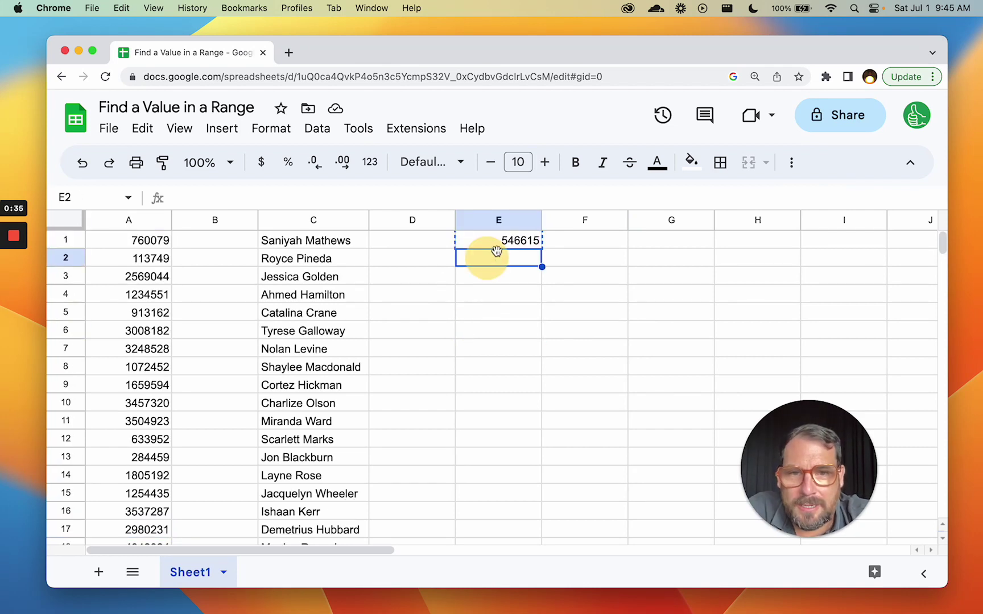
pyautogui.write('=')
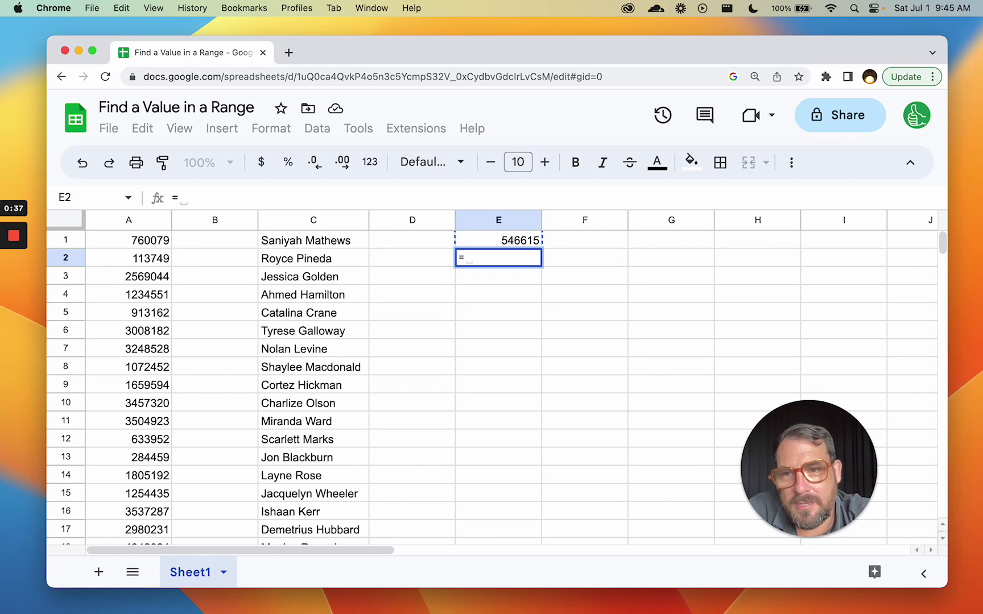
pyautogui.write('vlookup(')
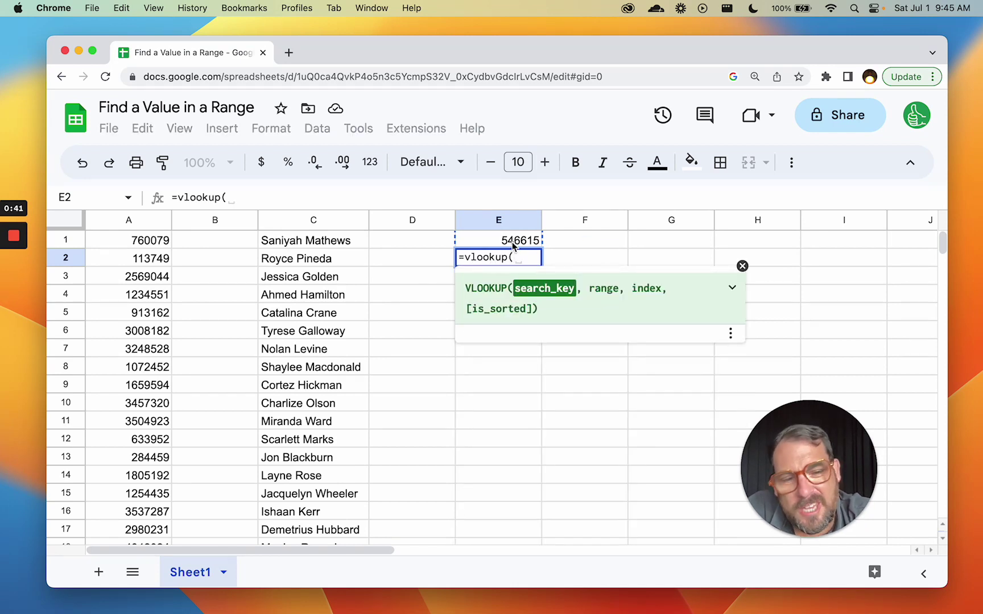
pyautogui.click(512, 245)
pyautogui.write(',')
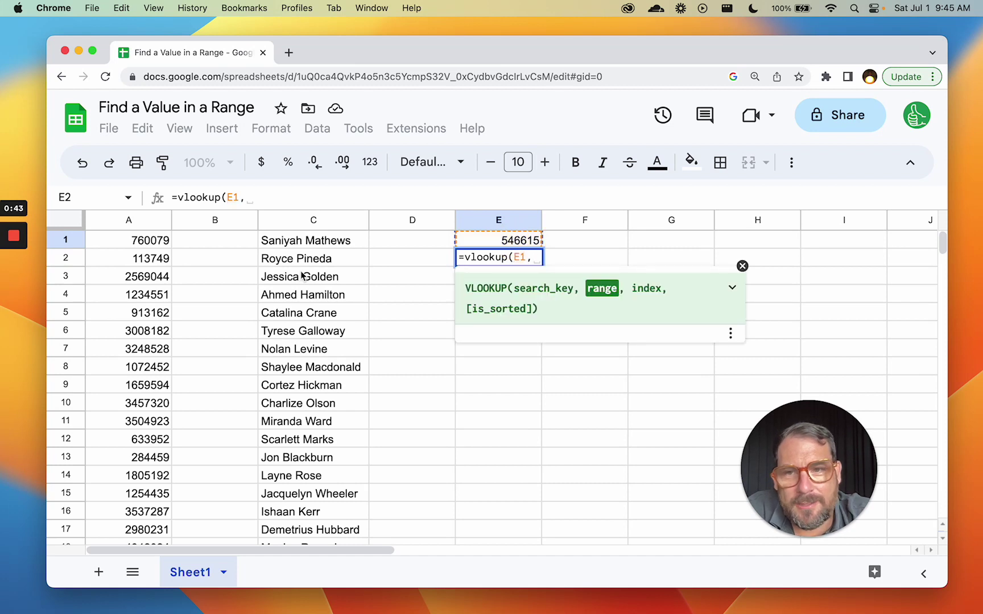
pyautogui.click(151, 225)
pyautogui.write(',')
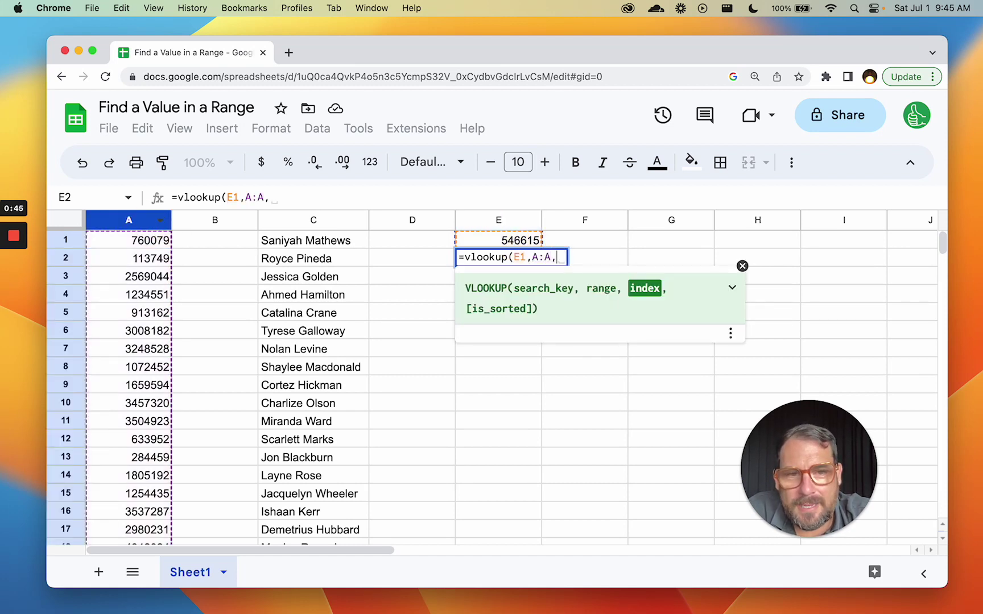
pyautogui.write('1')
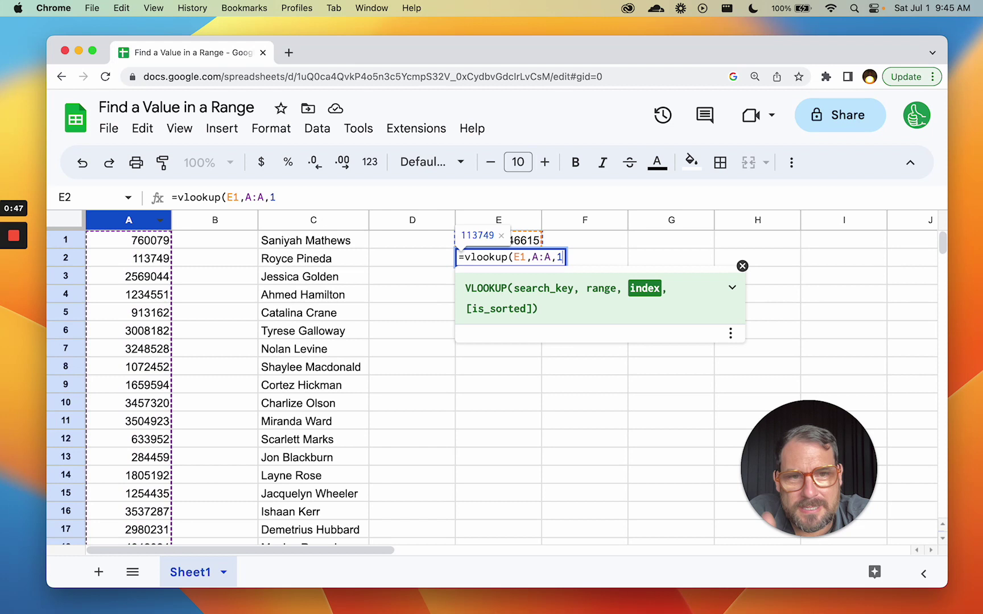
pyautogui.write(',')
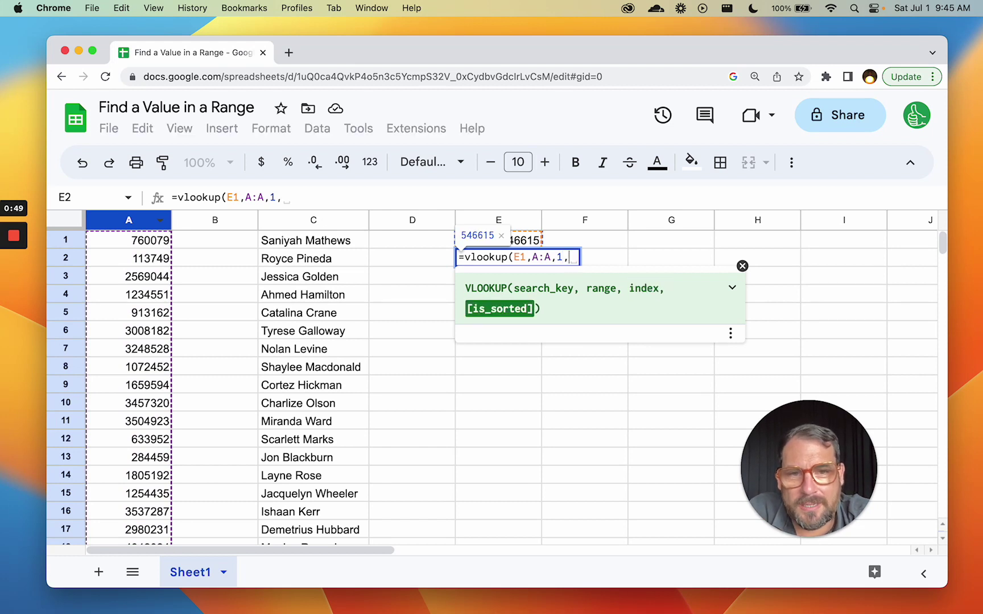
pyautogui.write('false')
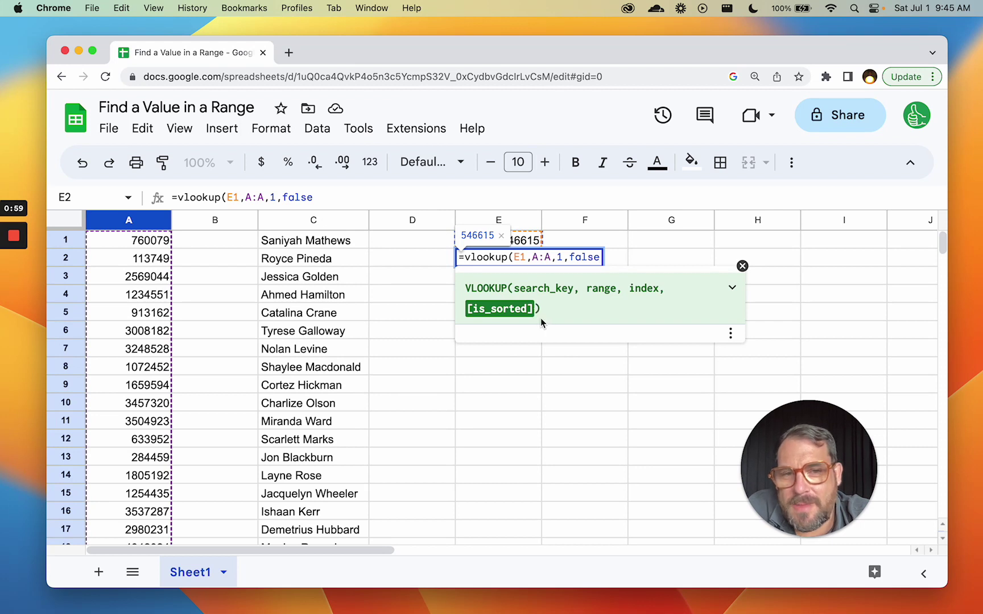
pyautogui.write(')')
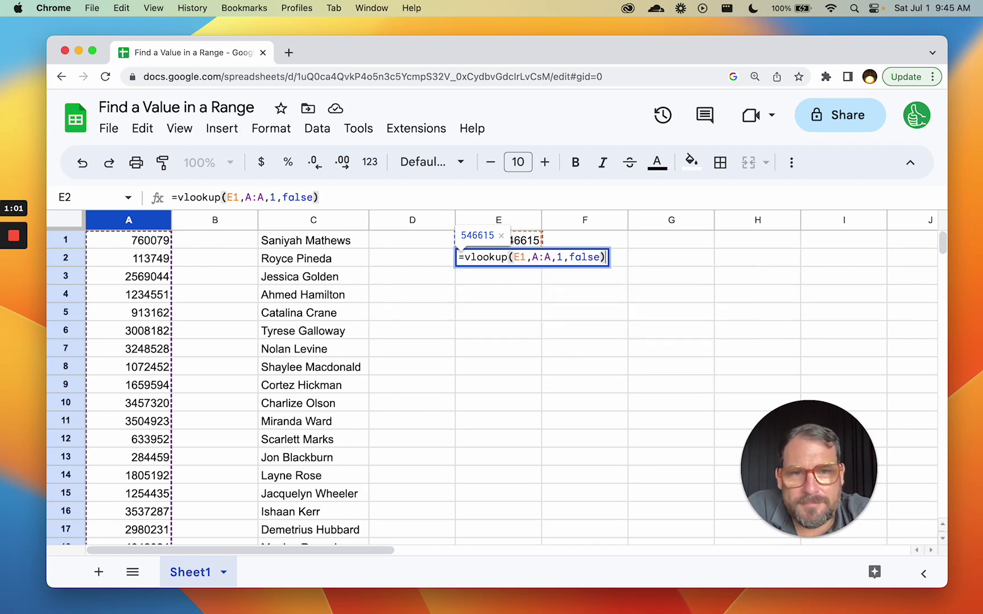
pyautogui.press('Return')
pyautogui.click(516, 259)
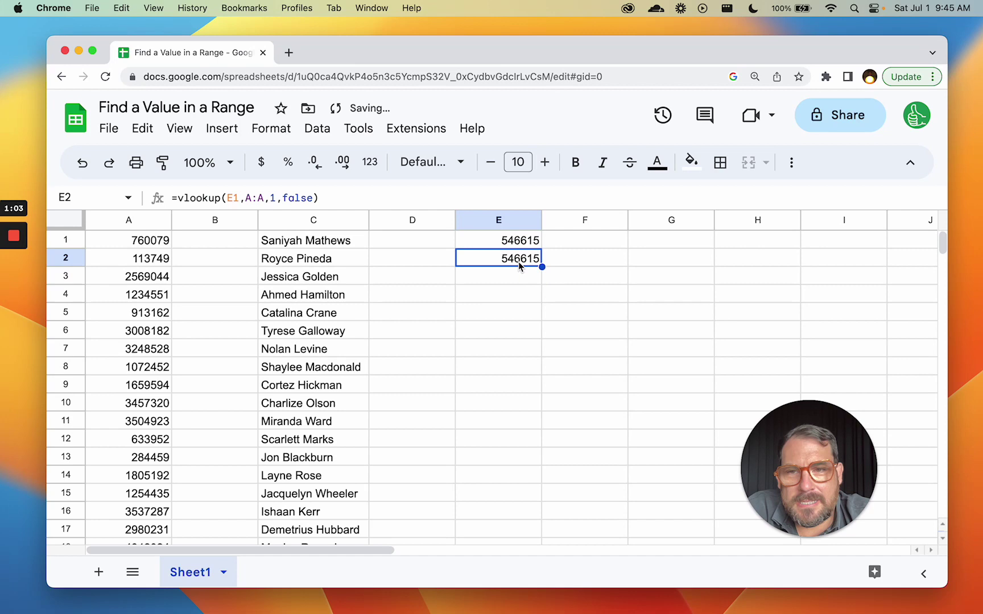
pyautogui.scroll(-20, 234, 329)
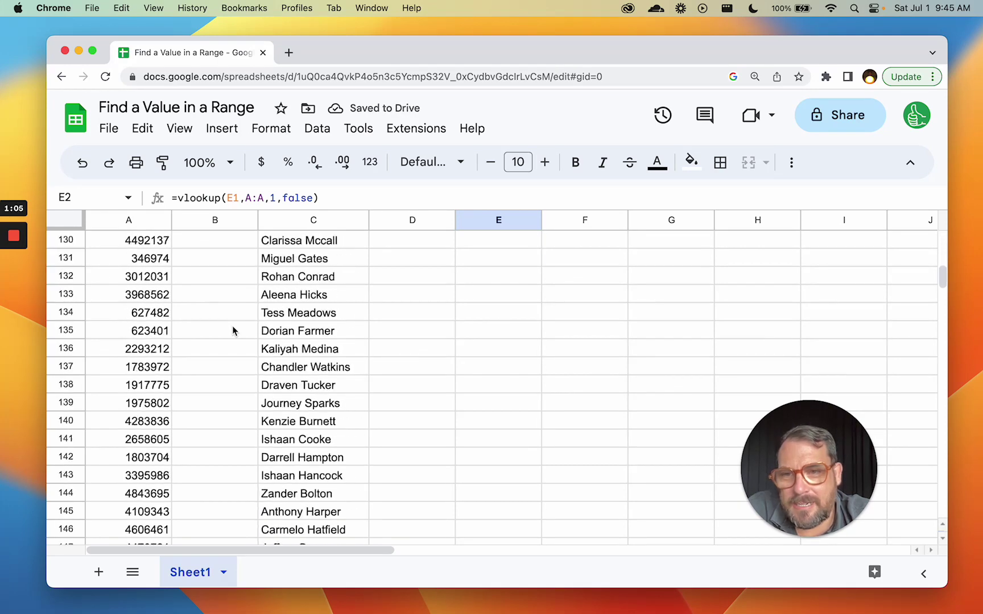
# Enter =match(E1,A:A,0) in F2, which returns row 154
pyautogui.scroll(20, 234, 330)
pyautogui.click(566, 261)
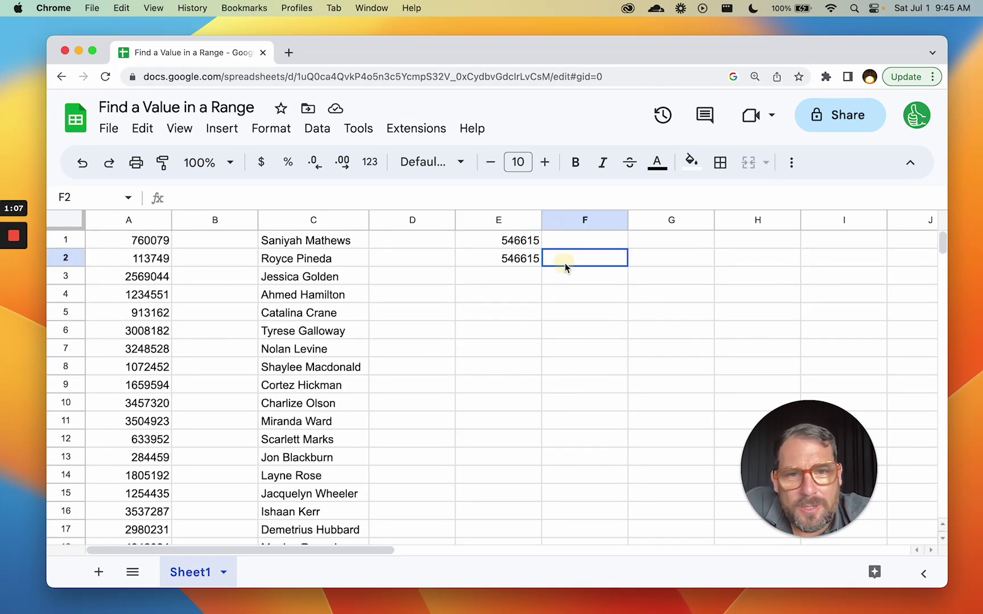
pyautogui.write('=match(')
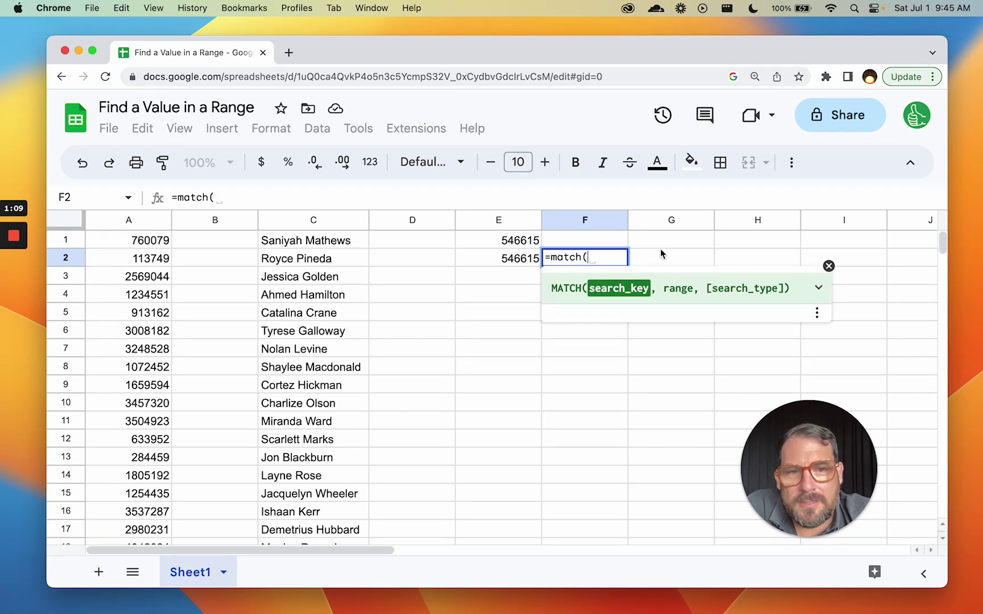
pyautogui.click(529, 241)
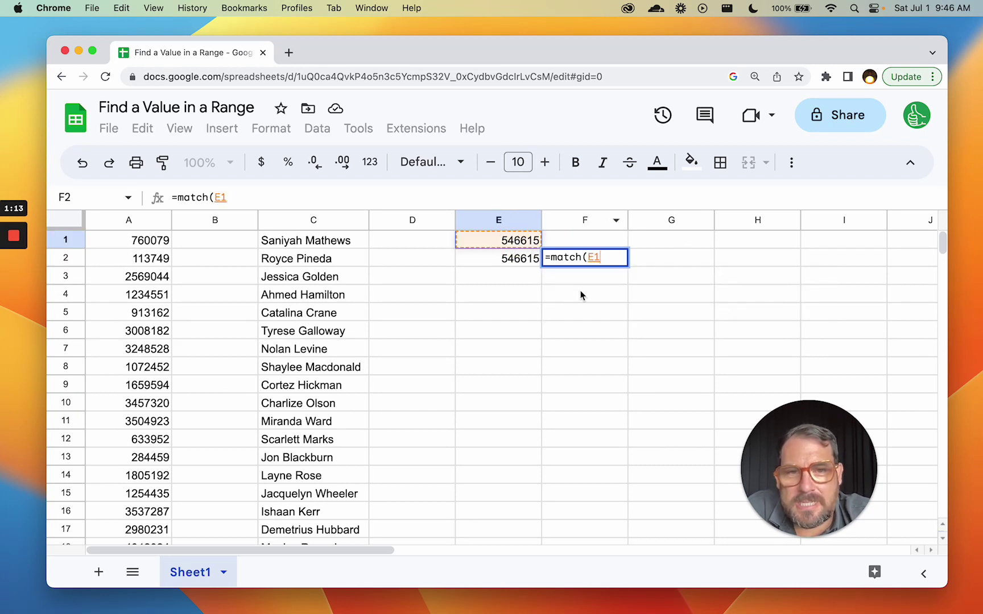
pyautogui.write(',')
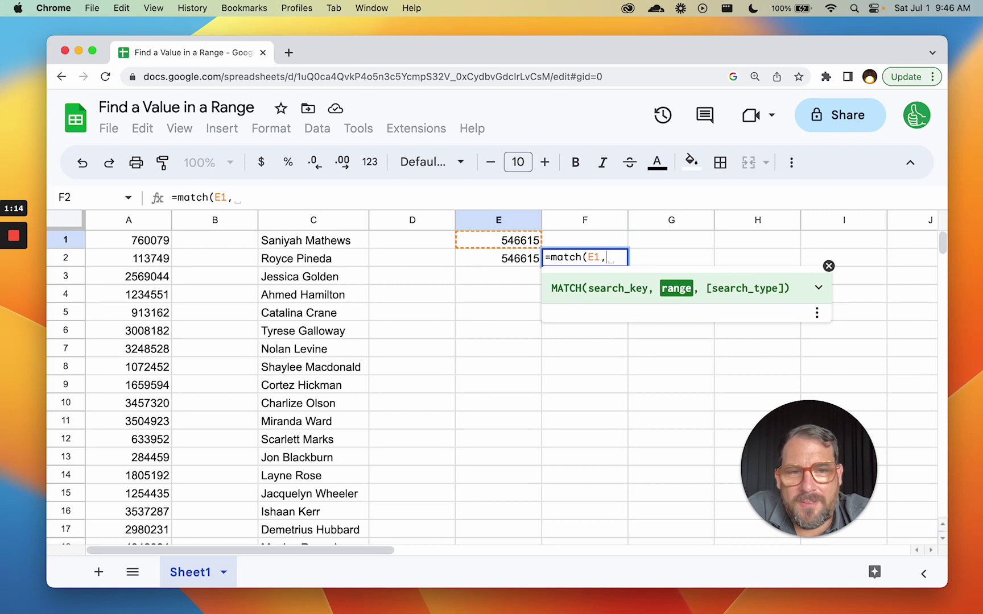
pyautogui.click(142, 220)
pyautogui.click(620, 257)
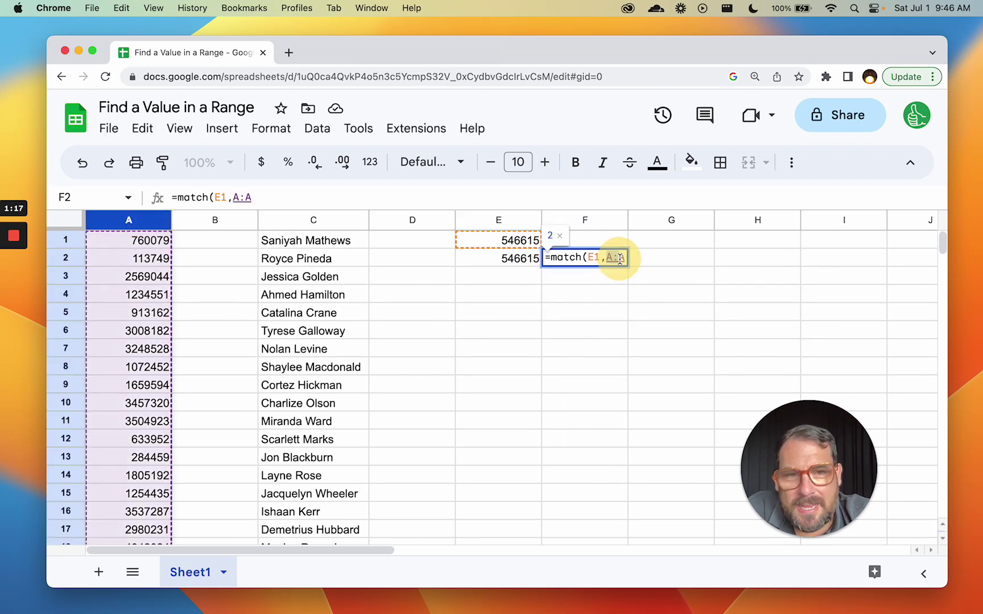
pyautogui.write(',')
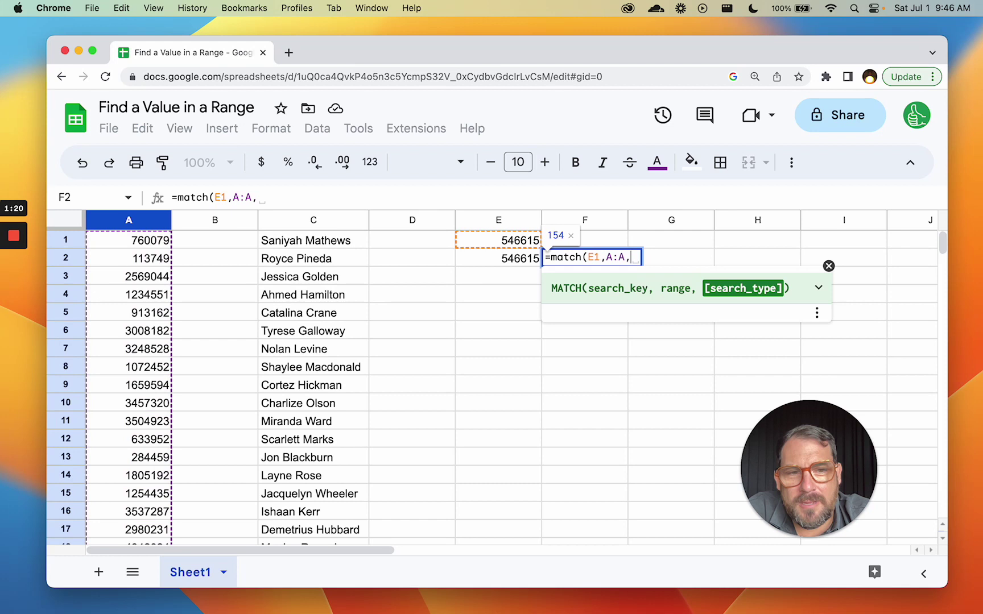
pyautogui.write('0')
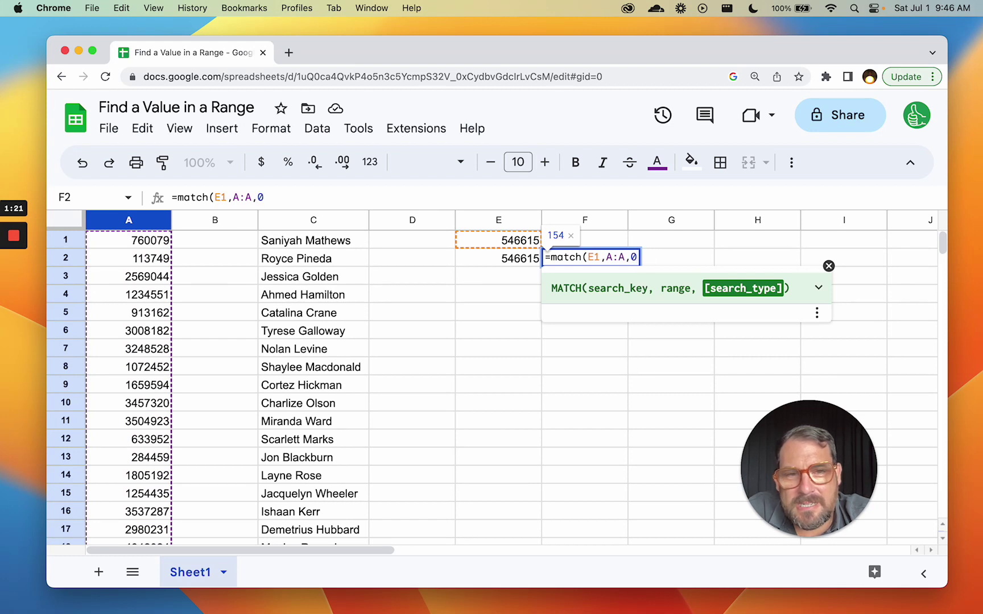
pyautogui.write(')')
pyautogui.press('Return')
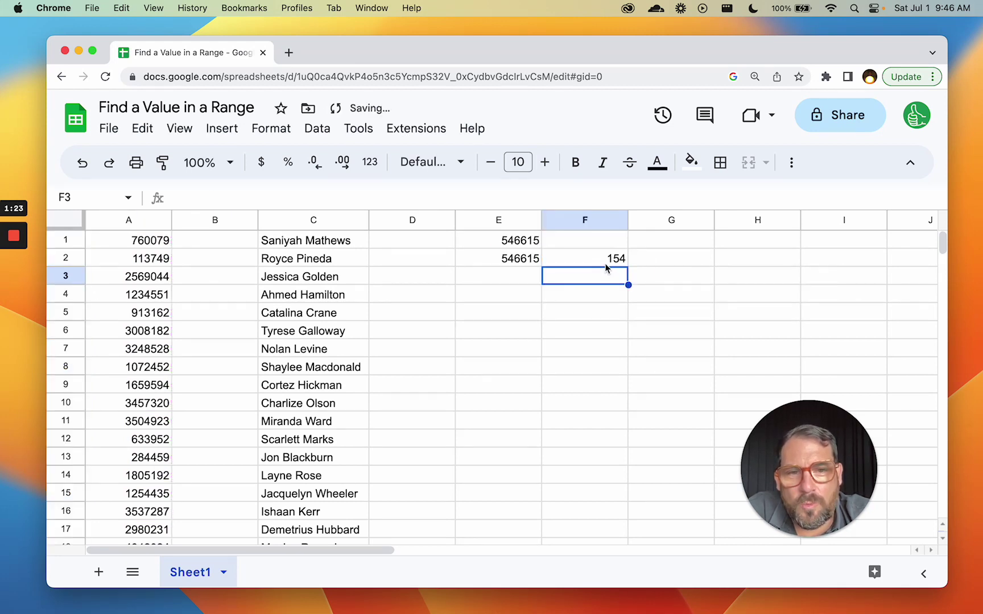
# Scroll to row 154 and check ID 546615 in A154 against the name in C154
pyautogui.press('Up')
pyautogui.scroll(-20, 375, 348)
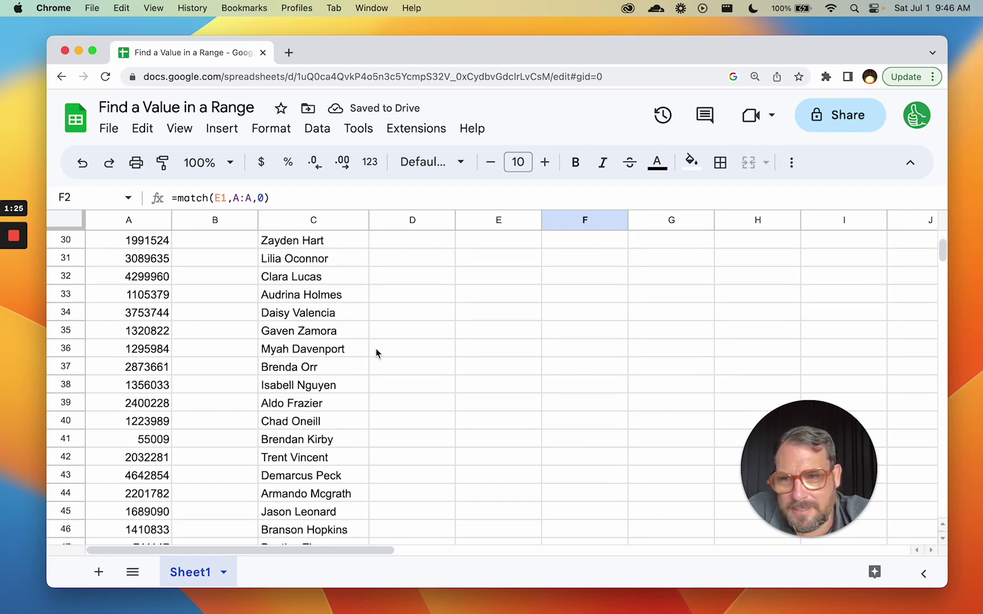
pyautogui.scroll(-17, 120, 435)
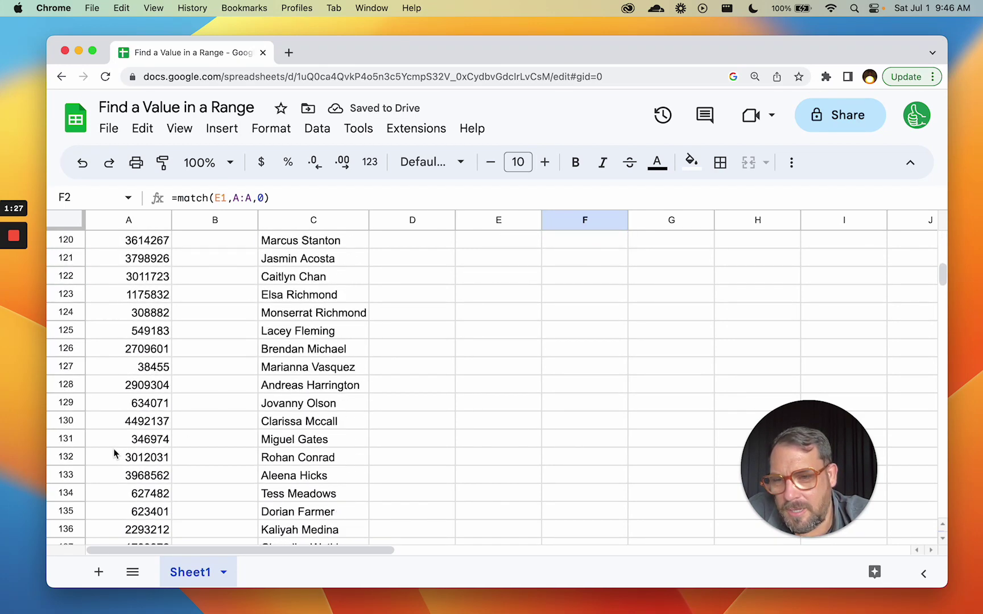
pyautogui.scroll(-2, 100, 472)
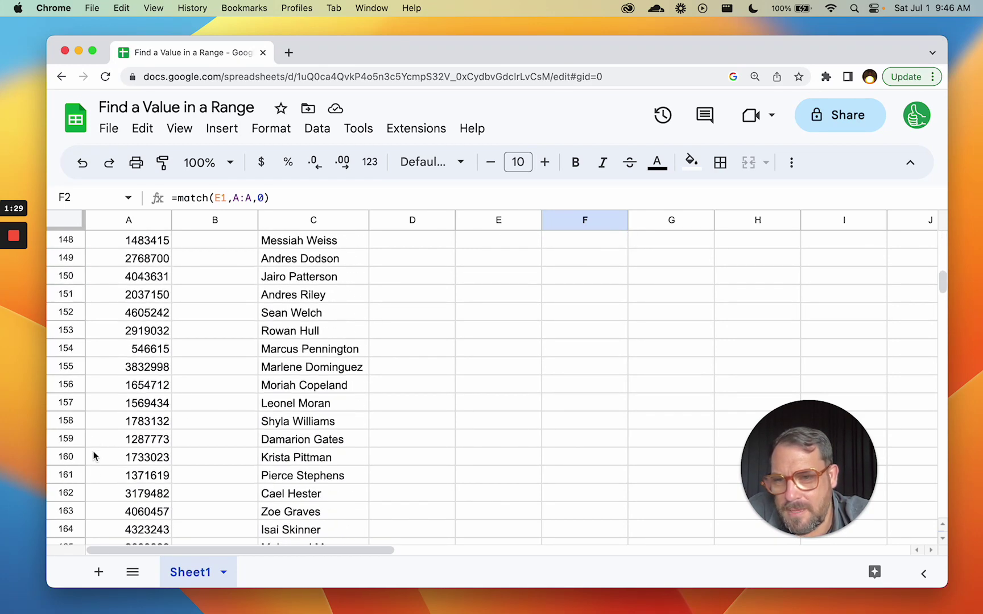
pyautogui.click(108, 353)
pyautogui.click(281, 349)
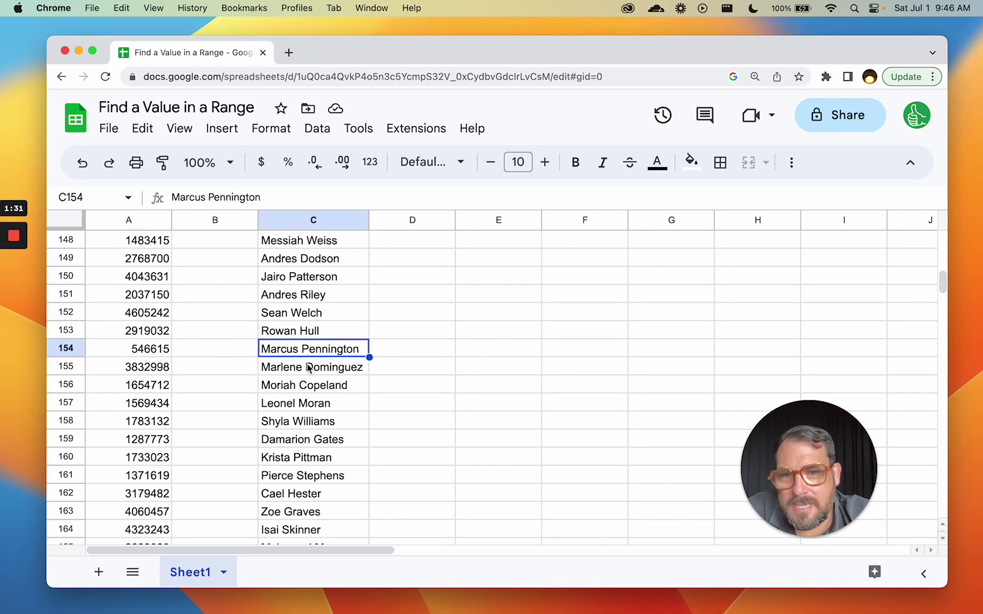
# Change E2's lookup range from A:A to A:C, giving =vlookup(E1,A:C,1,false)
pyautogui.scroll(20, 327, 355)
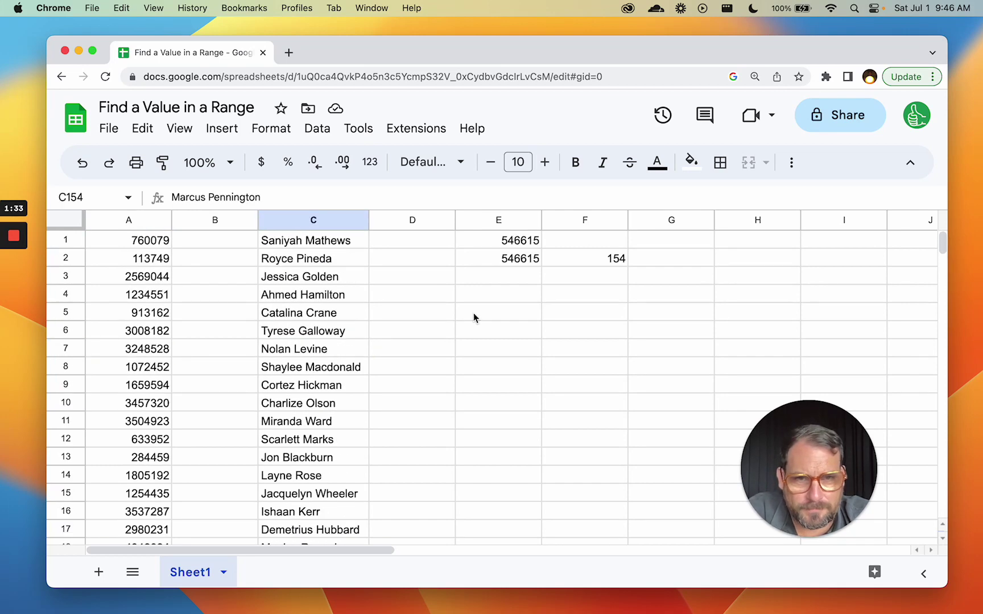
pyautogui.click(506, 244)
pyautogui.click(507, 259)
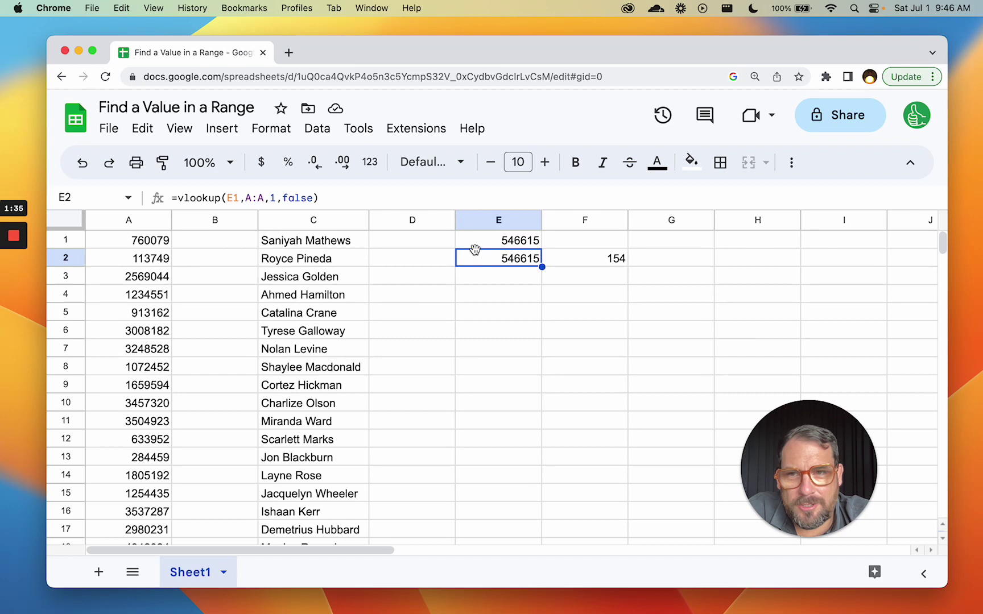
pyautogui.doubleClick(504, 260)
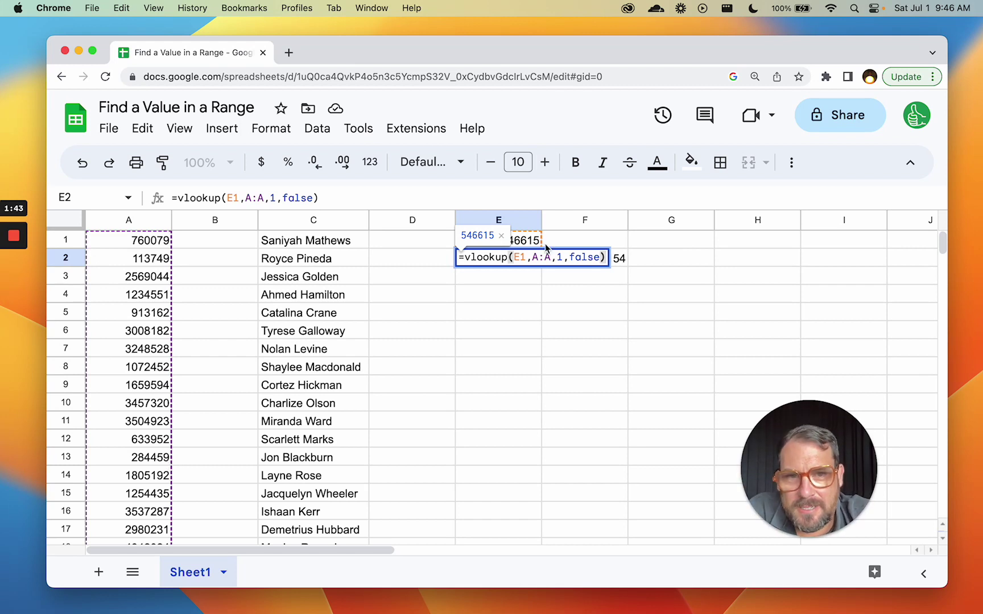
pyautogui.moveTo(532, 258); pyautogui.dragTo(551, 256)
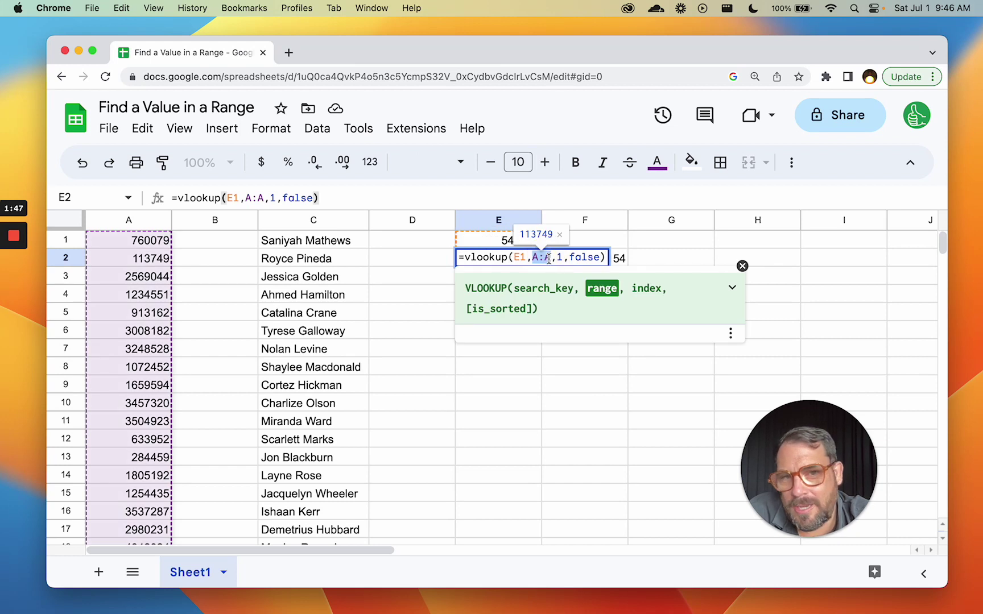
pyautogui.click(549, 258)
pyautogui.press('BackSpace')
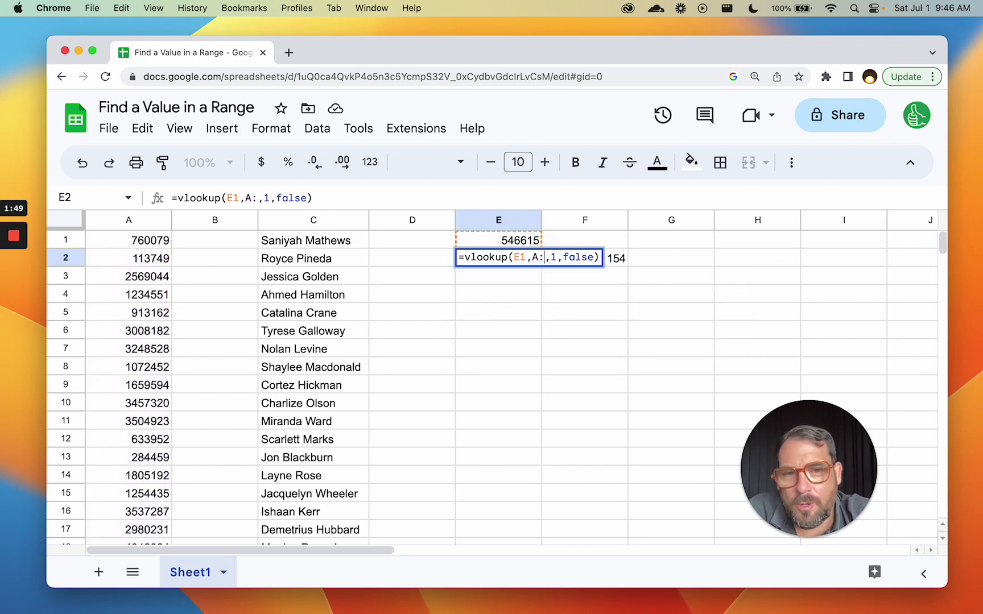
pyautogui.write('C')
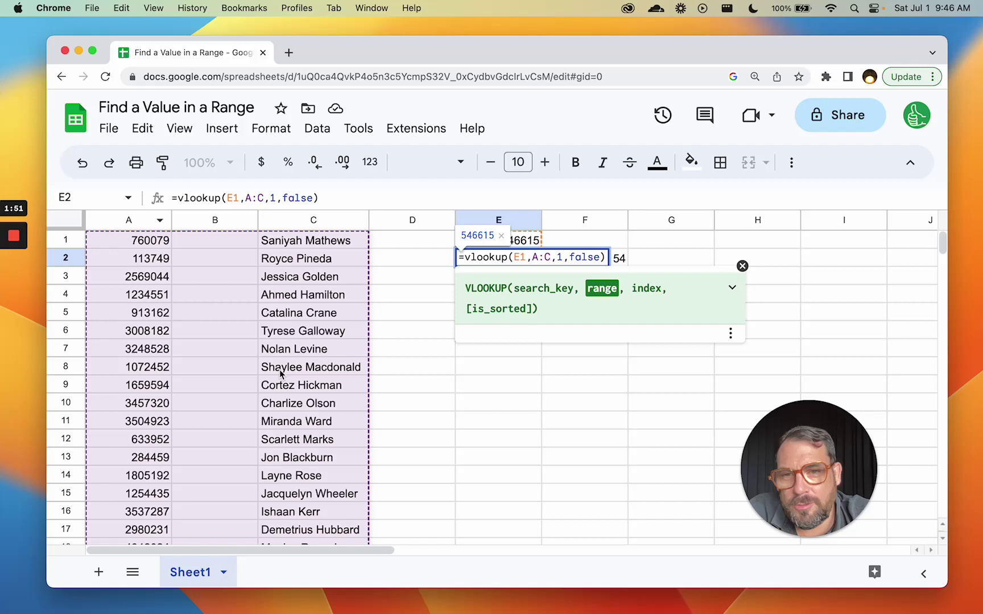
pyautogui.press('Return')
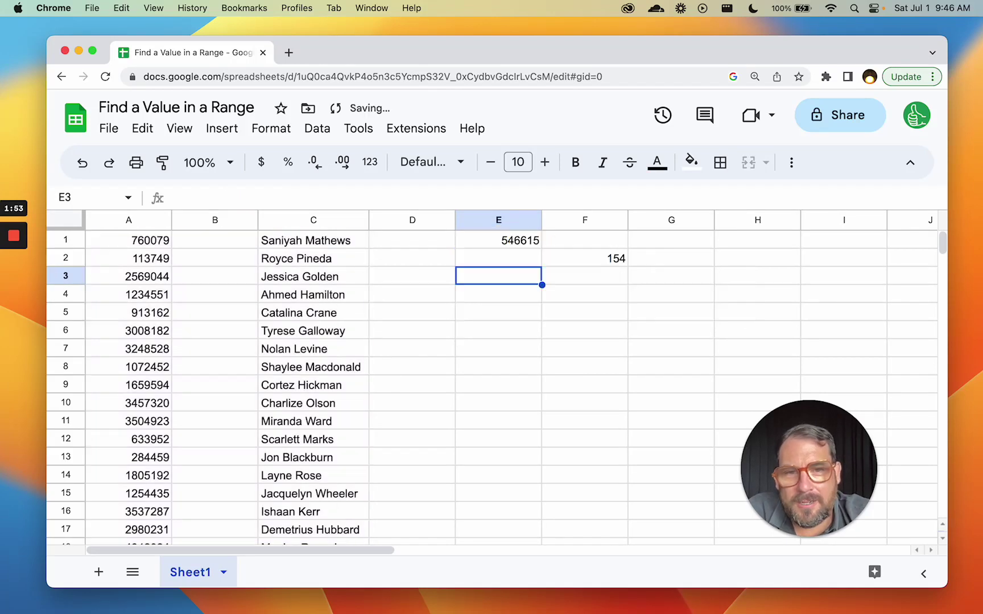
pyautogui.click(516, 261)
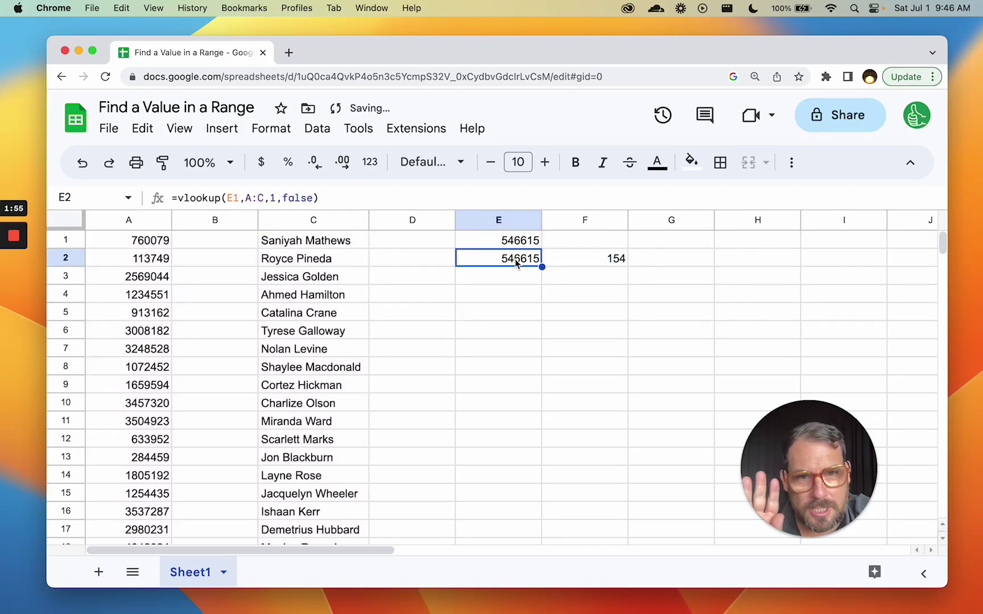
# Change E2's VLOOKUP column index from 1 to 3 and widen column E to show the name
pyautogui.doubleClick(516, 262)
pyautogui.click(560, 257)
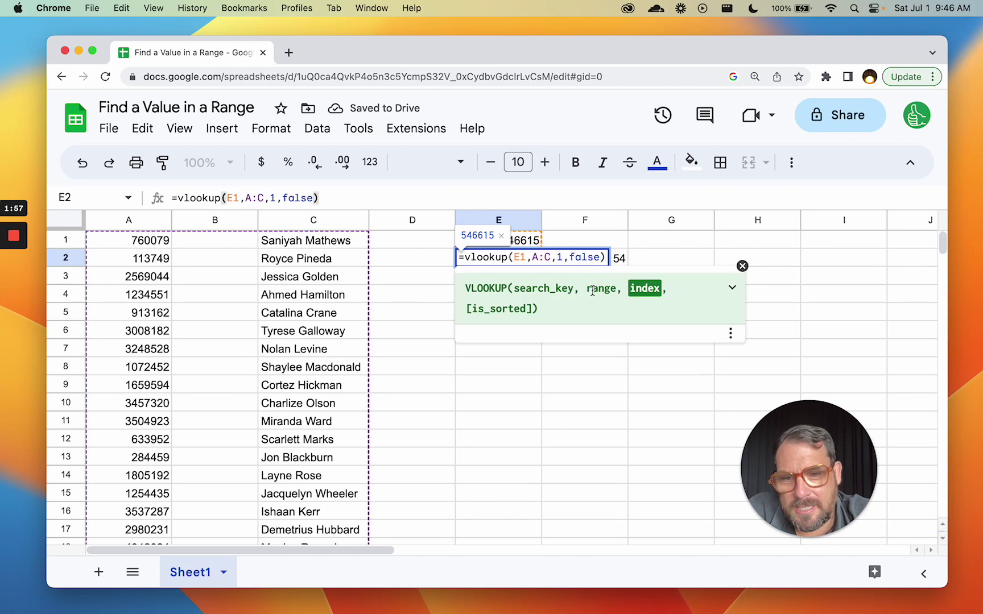
pyautogui.press('BackSpace')
pyautogui.write('3')
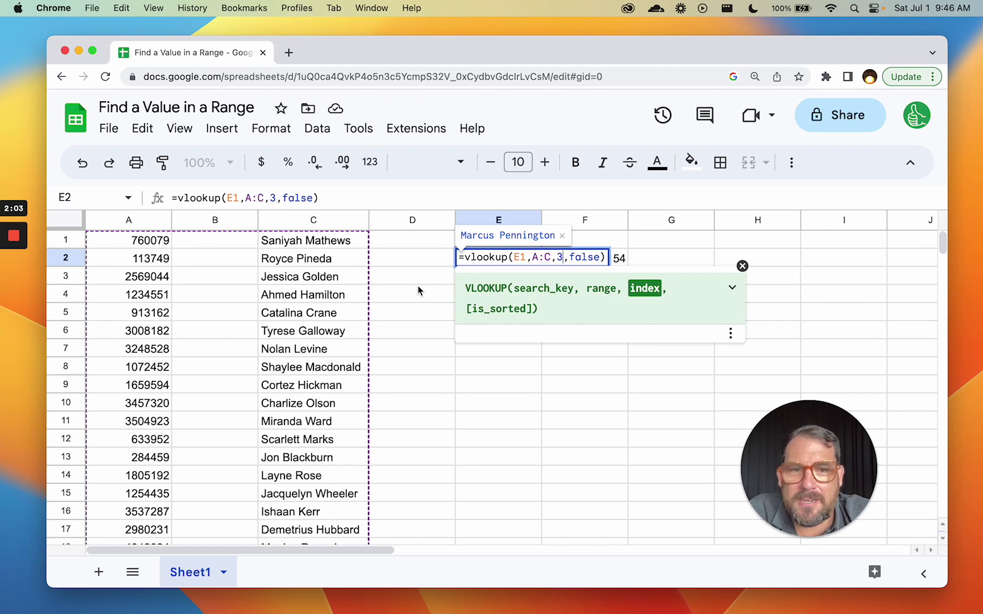
pyautogui.press('Return')
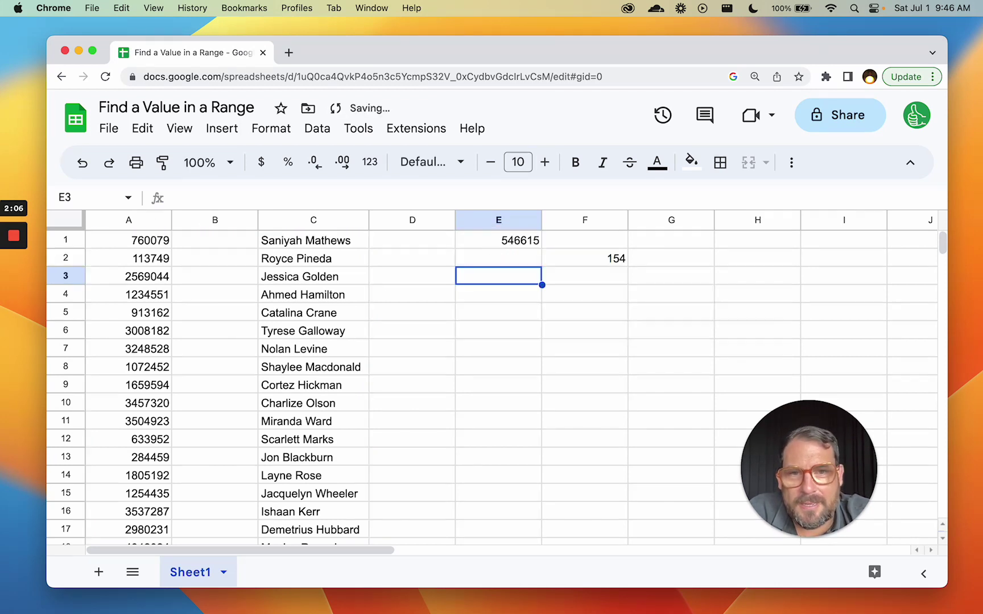
pyautogui.click(498, 260)
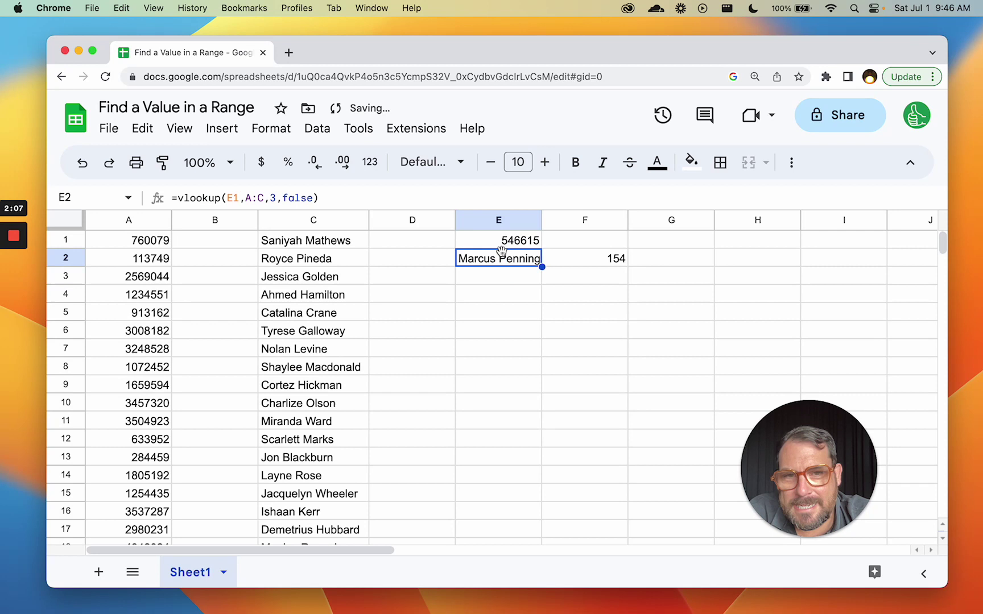
pyautogui.moveTo(542, 220); pyautogui.dragTo(569, 223)
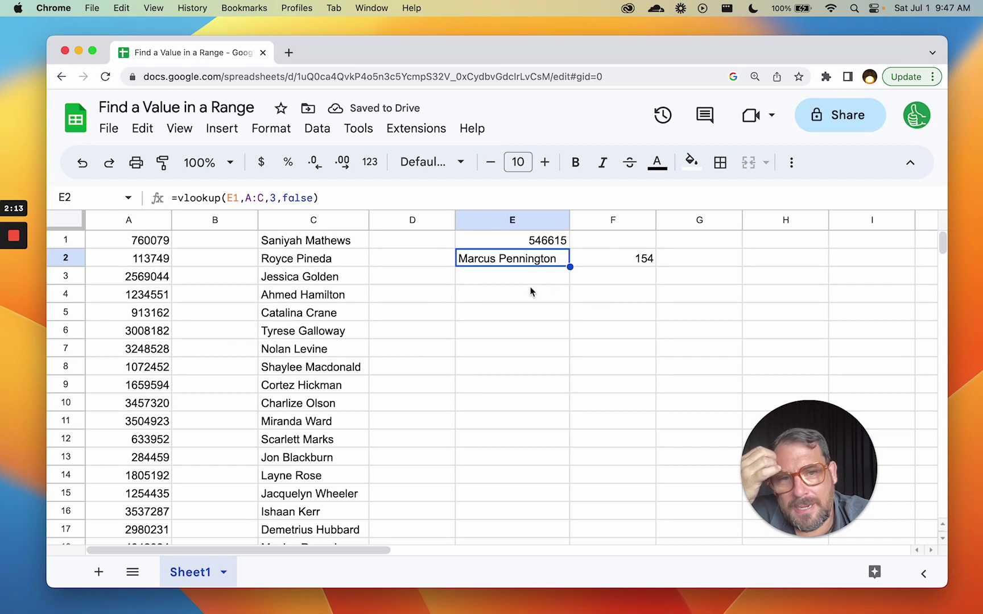
pyautogui.click(598, 263)
pyautogui.click(546, 261)
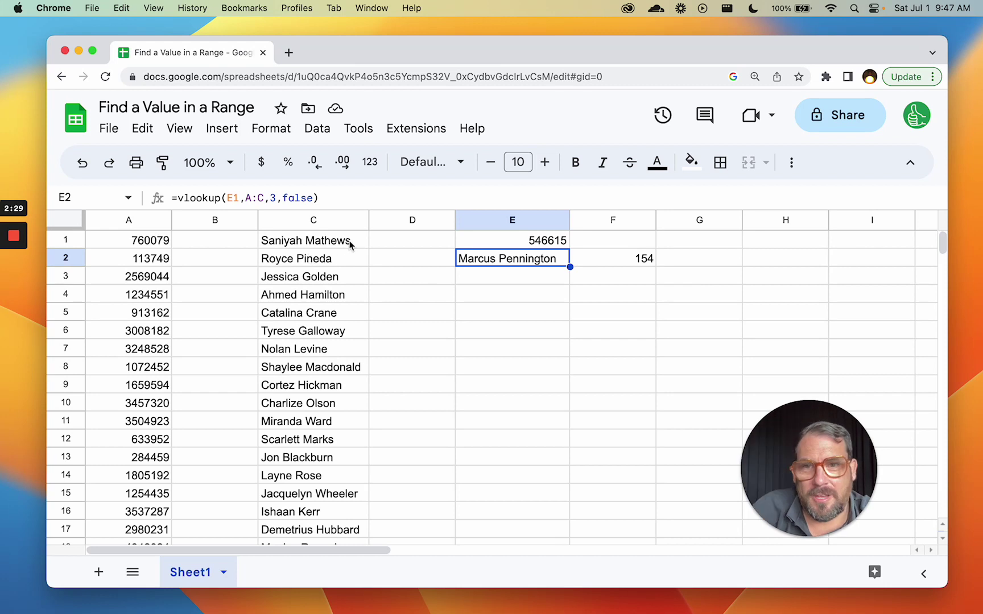
pyautogui.click(553, 259)
pyautogui.press('Down')
pyautogui.press('Down')
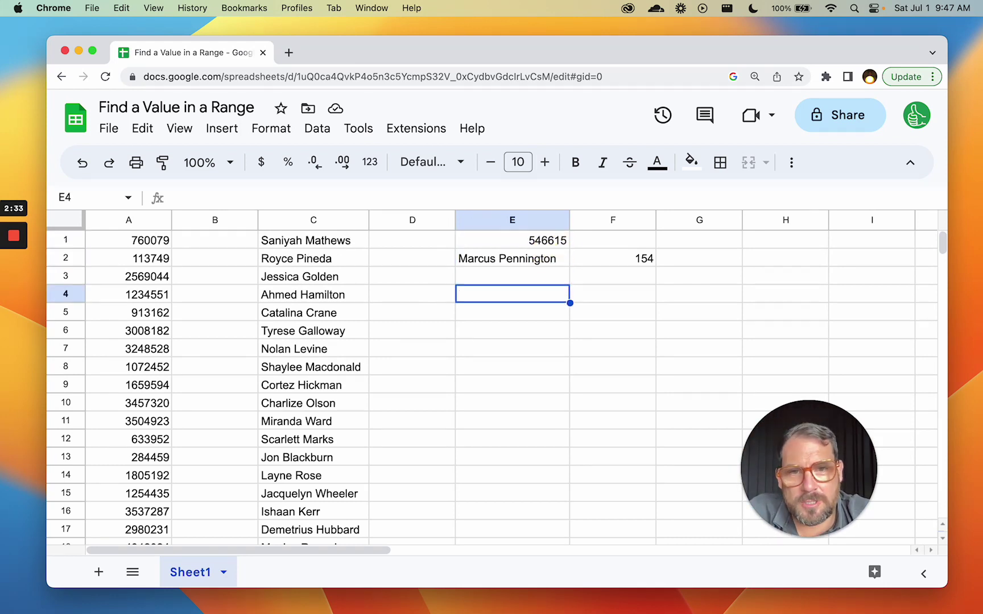
pyautogui.write('=')
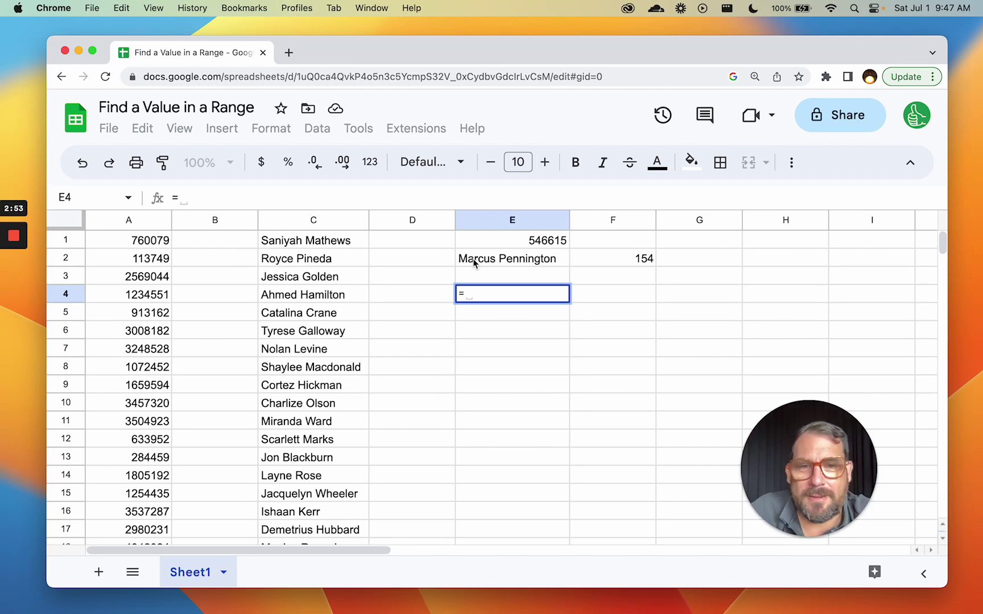
# Cancel the E4 entry and leave F2's =match(E1,A:A,0) formula unchanged
pyautogui.press('Escape')
pyautogui.click(610, 259)
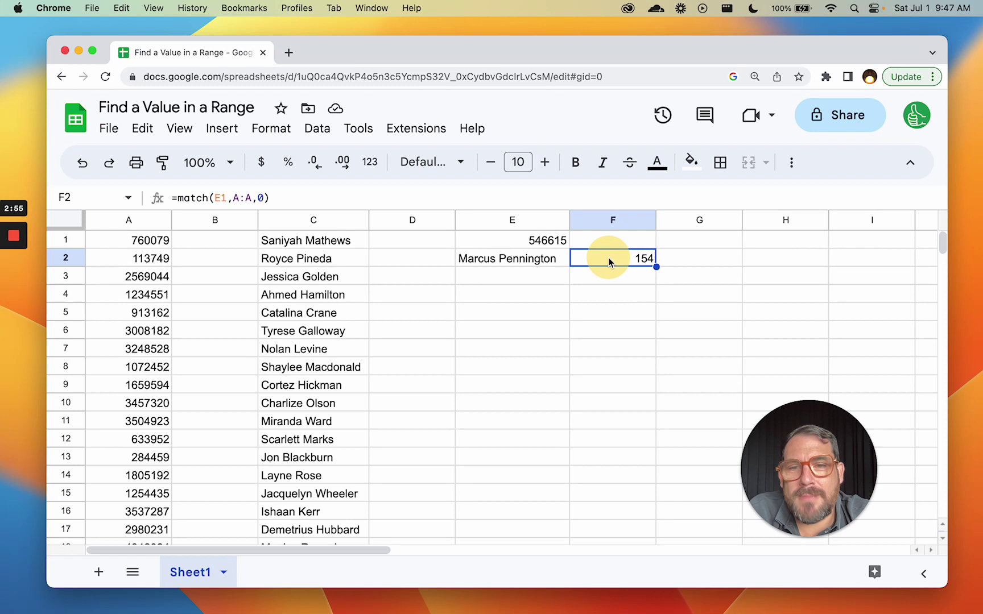
pyautogui.click(189, 198)
pyautogui.press('Return')
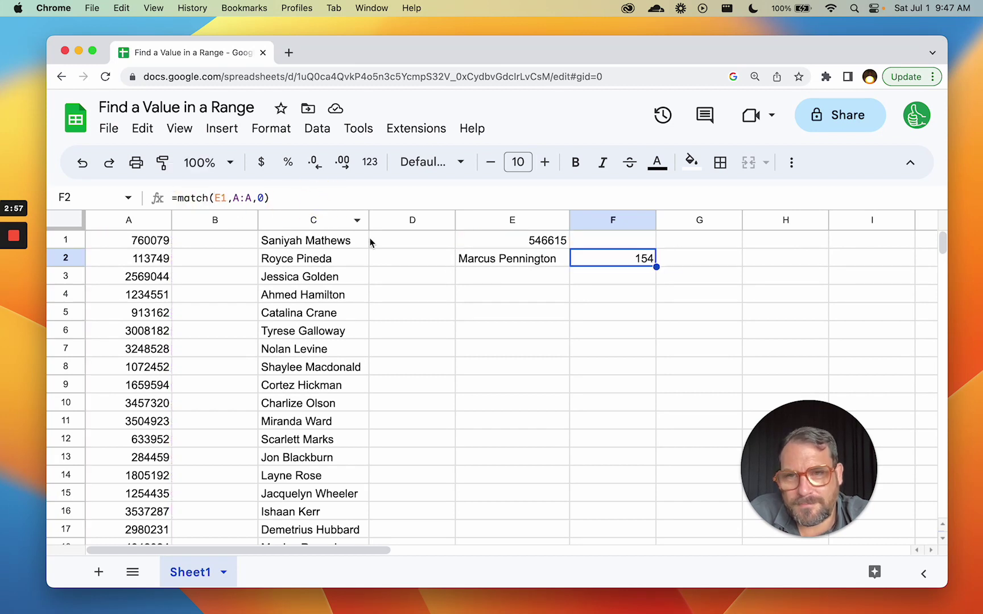
pyautogui.doubleClick(595, 257)
pyautogui.moveTo(578, 257); pyautogui.dragTo(673, 258)
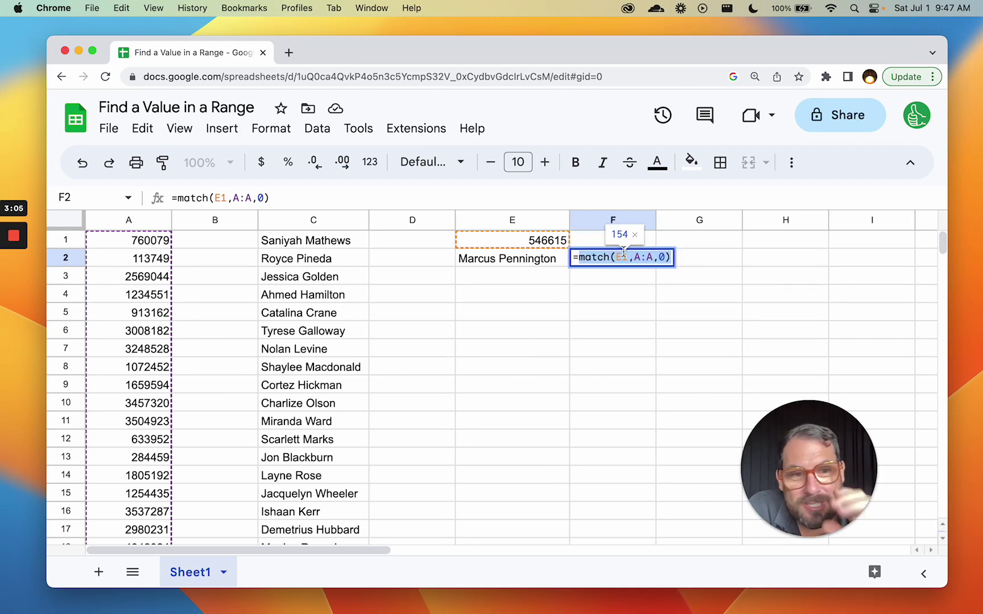
pyautogui.press('Escape')
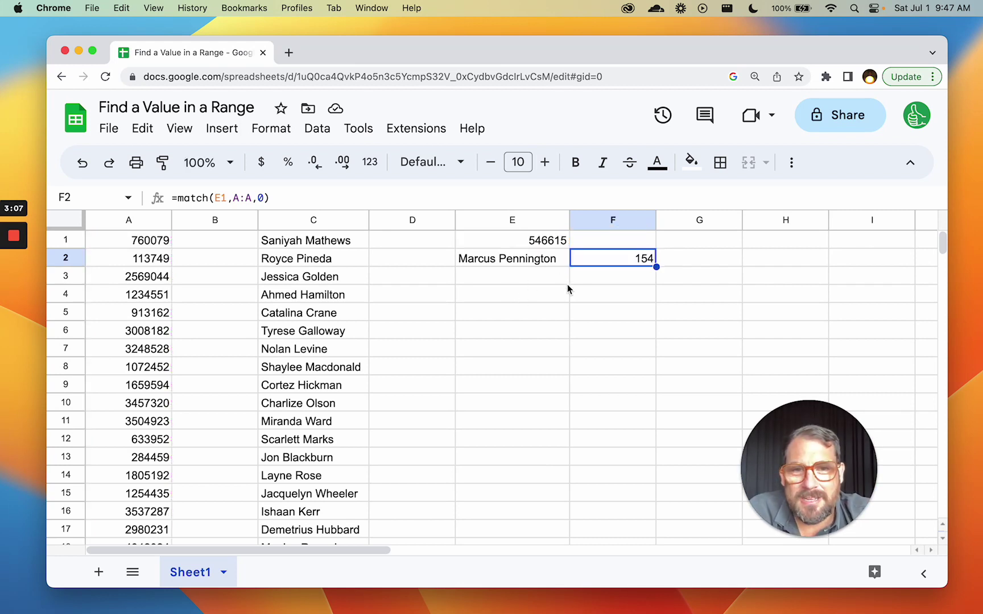
# Enter =index(A:A,F2,1) in E4
pyautogui.click(510, 301)
pyautogui.write('=index(A:A')
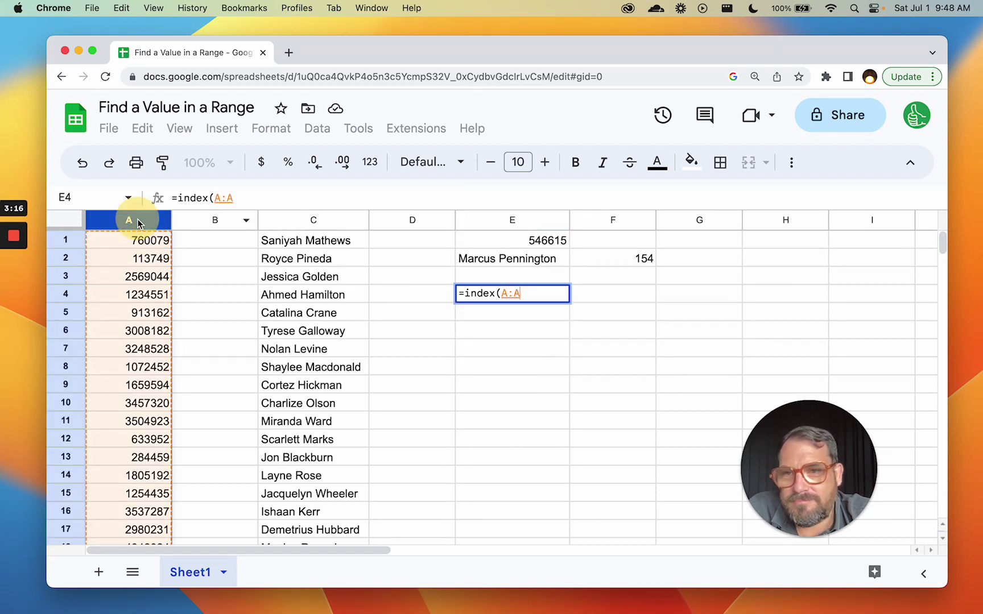
pyautogui.click(138, 222)
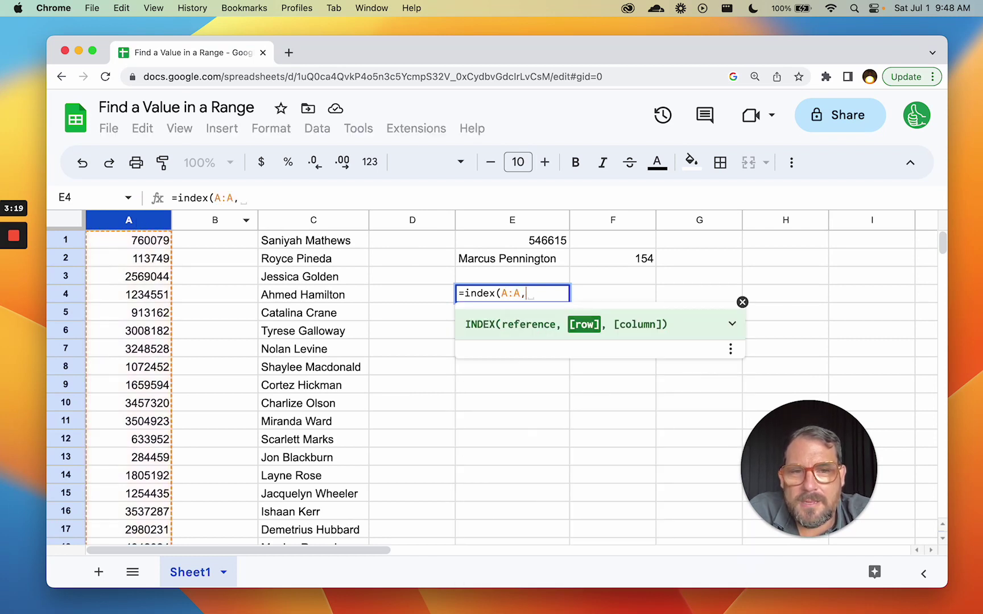
pyautogui.click(637, 265)
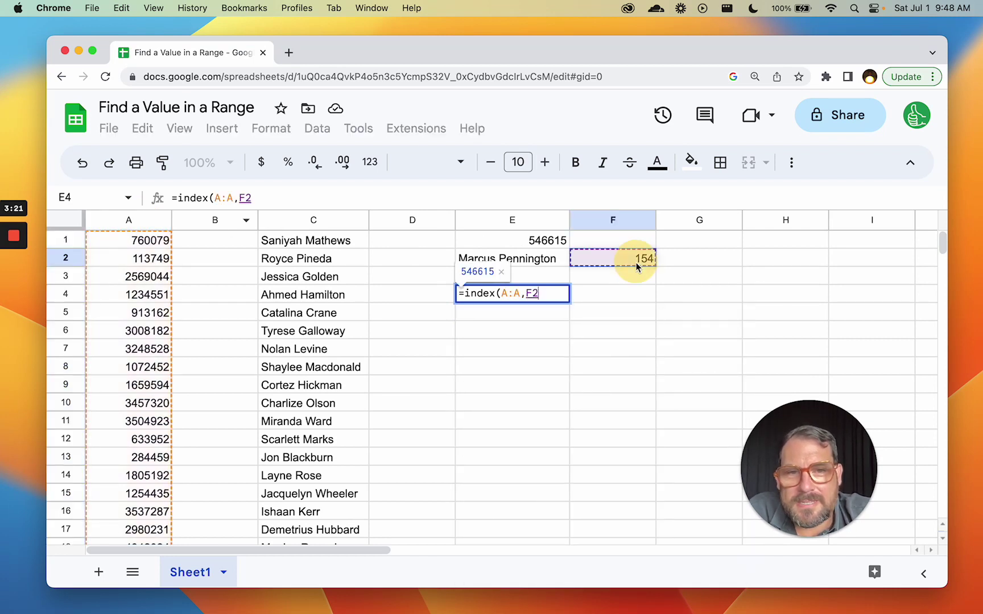
pyautogui.write(',')
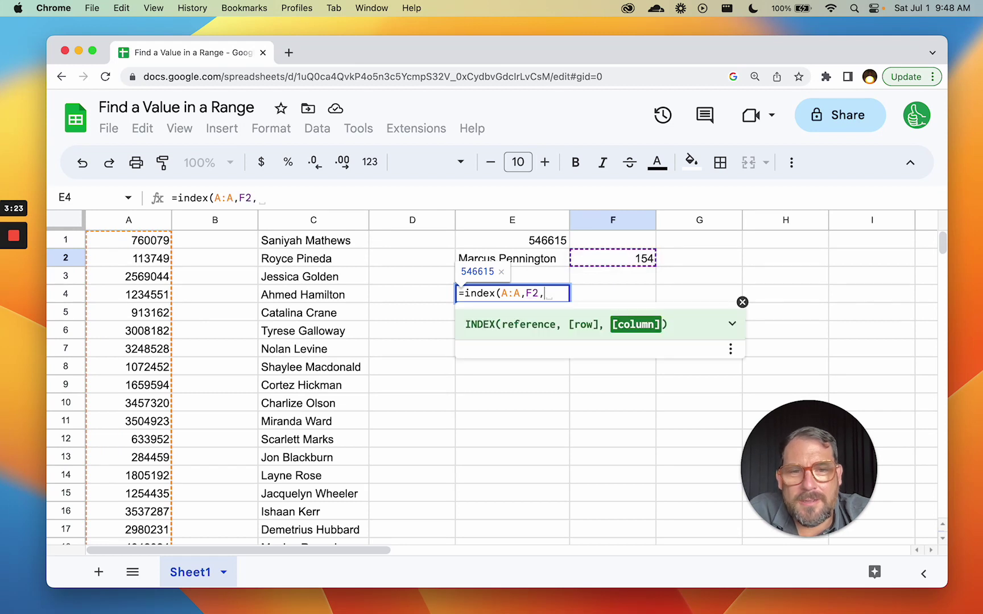
pyautogui.write('1')
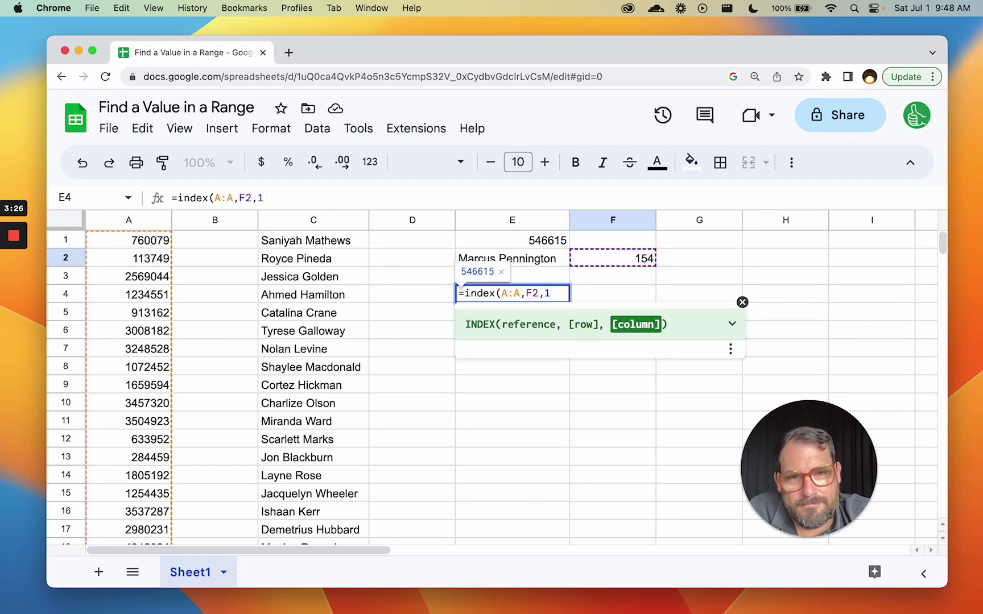
pyautogui.write(')')
pyautogui.press('Return')
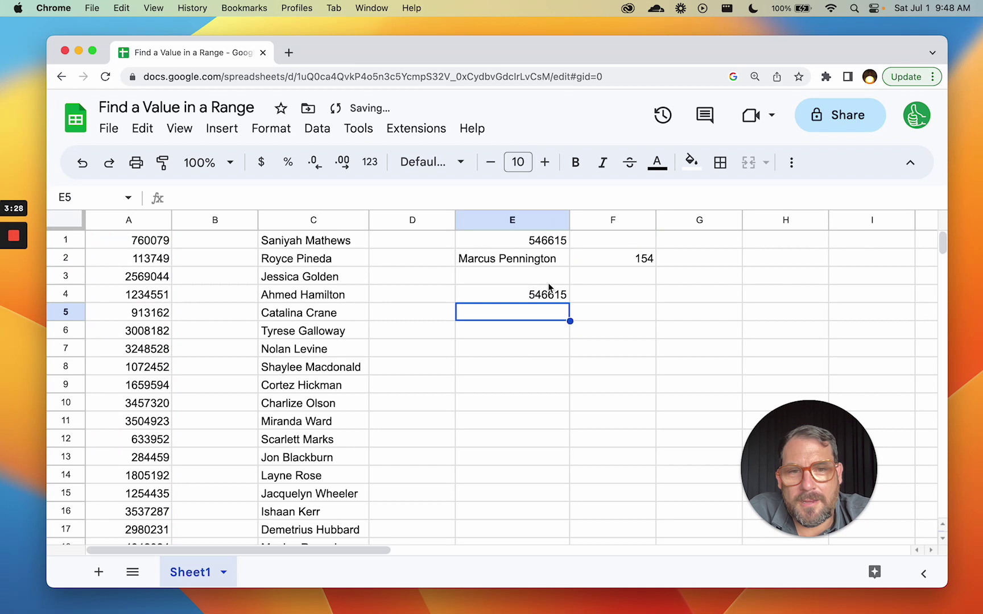
# Edit E4 to =index(C:C,F2,1) so it returns the name from column C
pyautogui.click(541, 278)
pyautogui.doubleClick(541, 298)
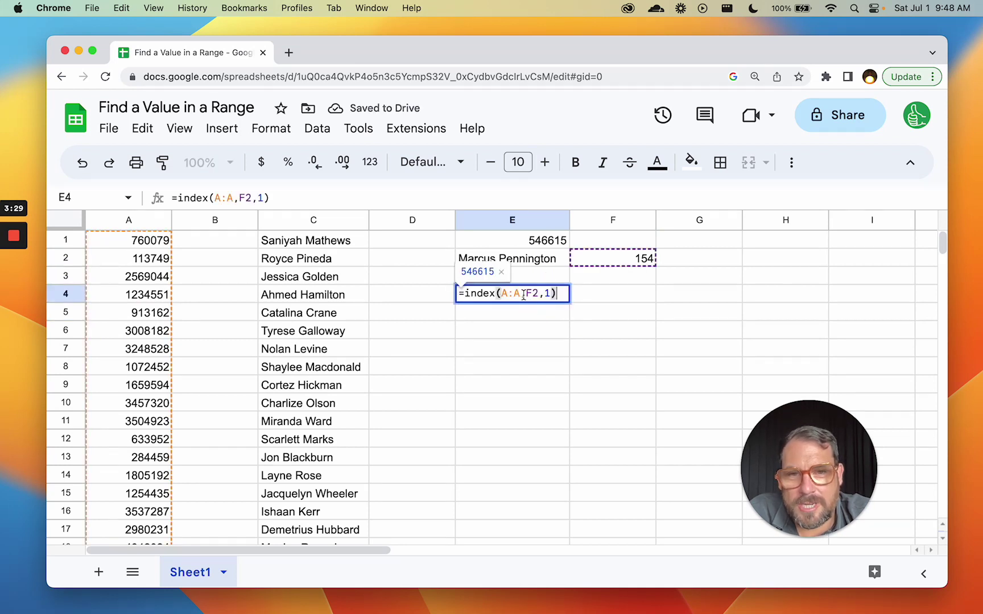
pyautogui.moveTo(510, 294); pyautogui.dragTo(501, 293)
pyautogui.write('C:C')
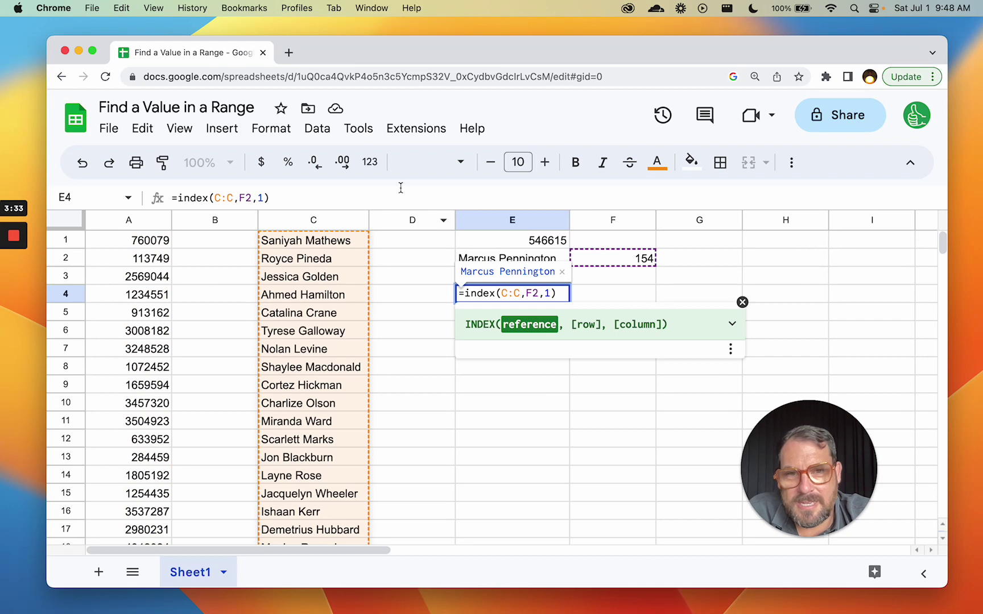
pyautogui.press('Return')
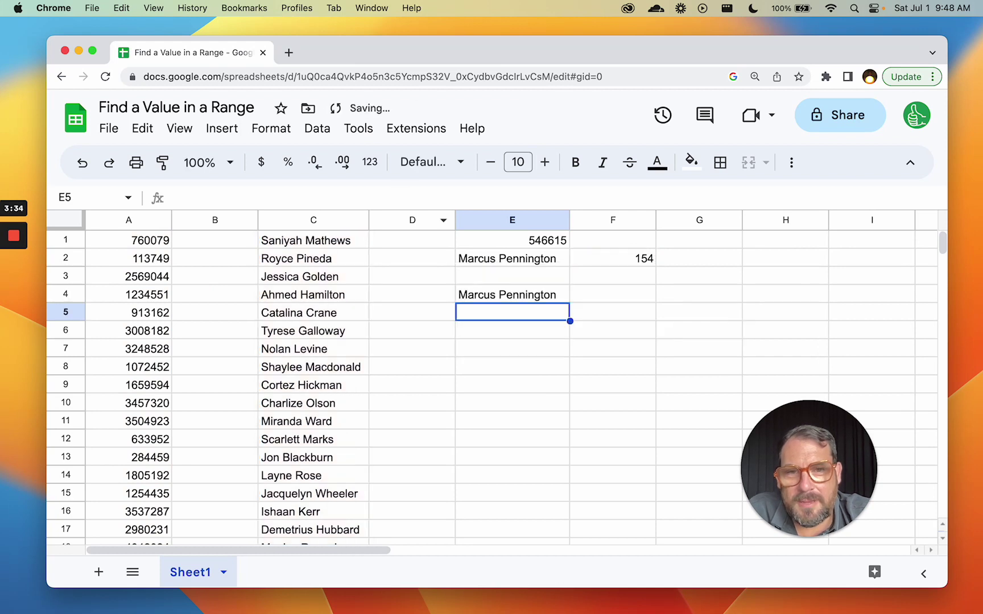
# Review the formulas in F2 and E4 without changing them
pyautogui.click(619, 261)
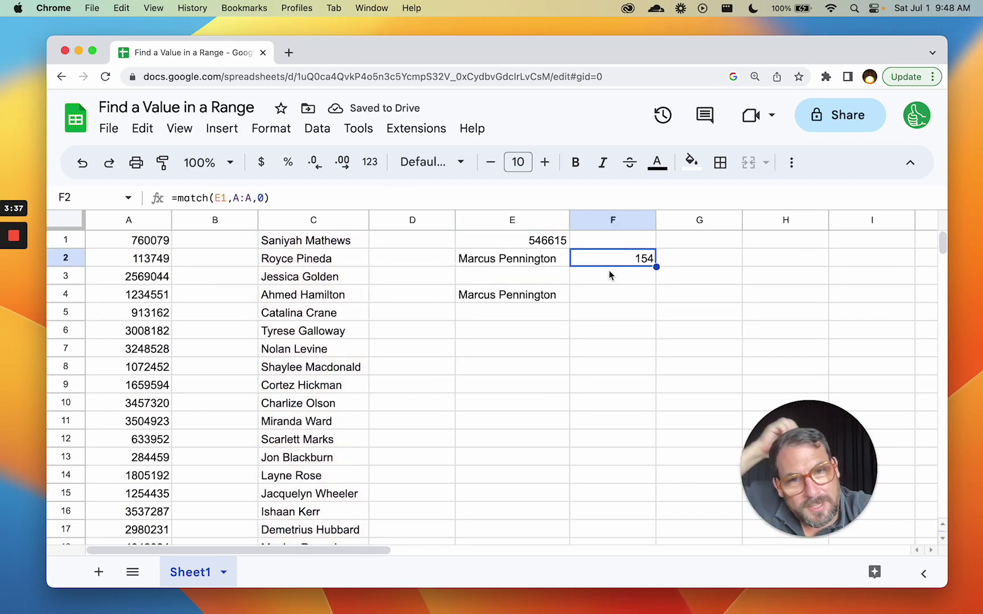
pyautogui.click(542, 293)
pyautogui.press('Return')
pyautogui.press('BackSpace')
pyautogui.press('Escape')
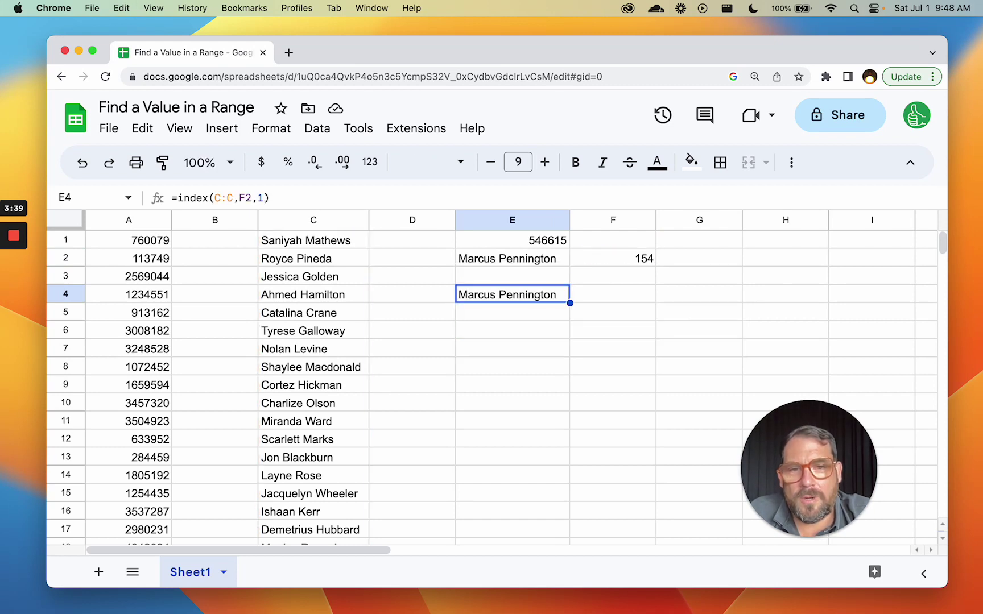
# Copy the looked-up name into D1, clear E1:G4, and widen column D
pyautogui.press('Up')
pyautogui.press('Up')
pyautogui.press('super+c')
pyautogui.press('Up')
pyautogui.press('Left')
pyautogui.press('super+v')
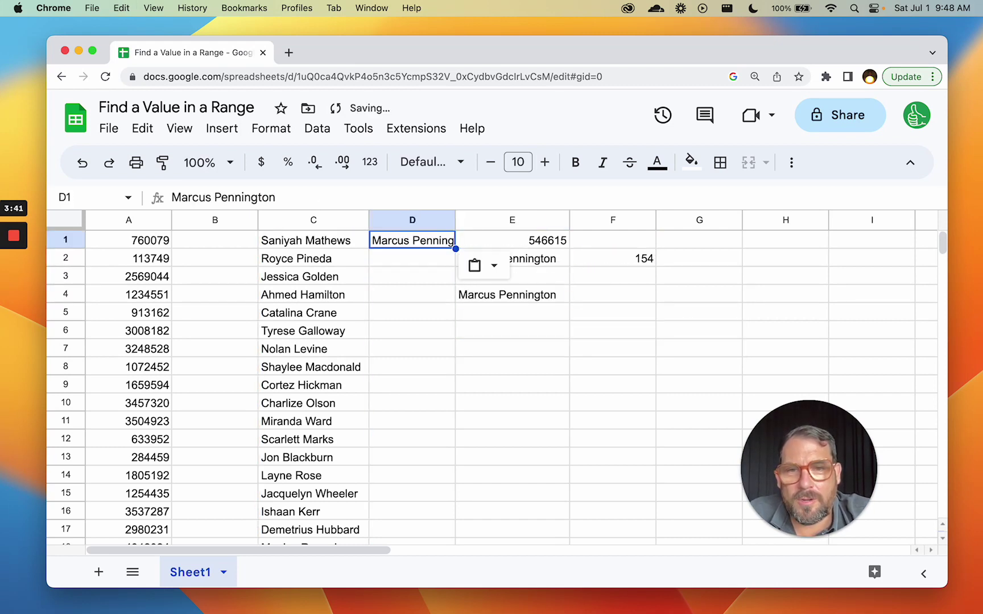
pyautogui.press('Down')
pyautogui.press('Right')
pyautogui.press('Up')
pyautogui.hotkey('shift', 'Down')
pyautogui.hotkey('shift', 'Down')
pyautogui.hotkey('shift', 'Down')
pyautogui.hotkey('shift', 'Right')
pyautogui.hotkey('shift', 'Right')
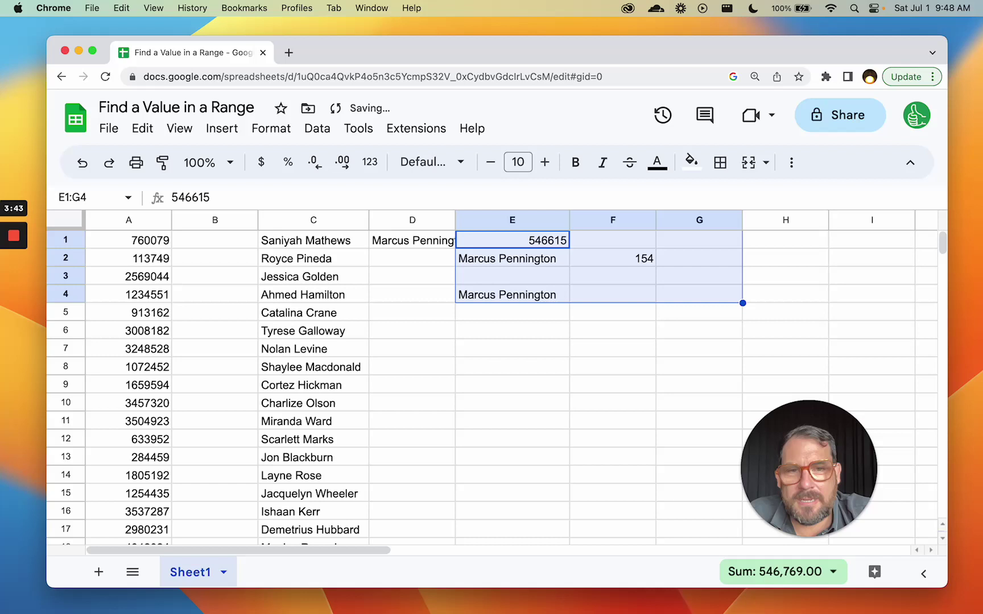
pyautogui.press('Delete')
pyautogui.click(436, 245)
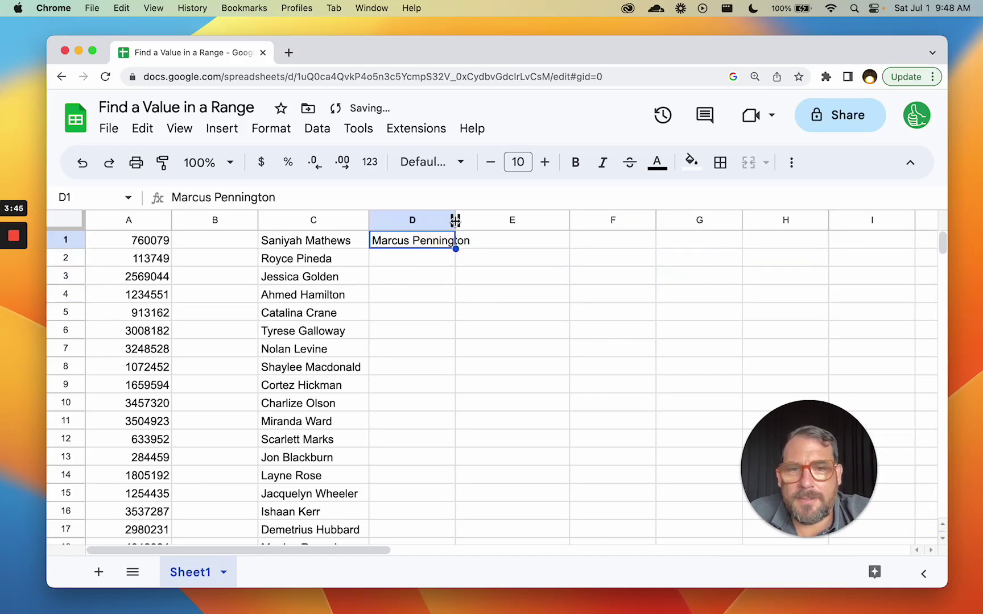
pyautogui.moveTo(455, 219); pyautogui.dragTo(485, 220)
# Enter =index(A:A,match(D1,C:C,0),1) in E1, which returns 546615
pyautogui.click(526, 243)
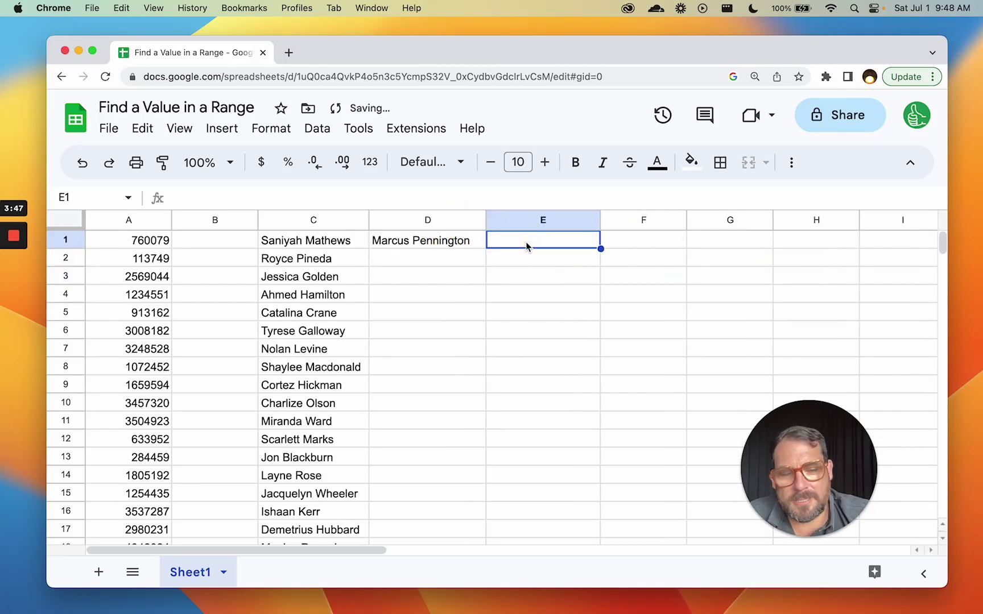
pyautogui.write('=index(')
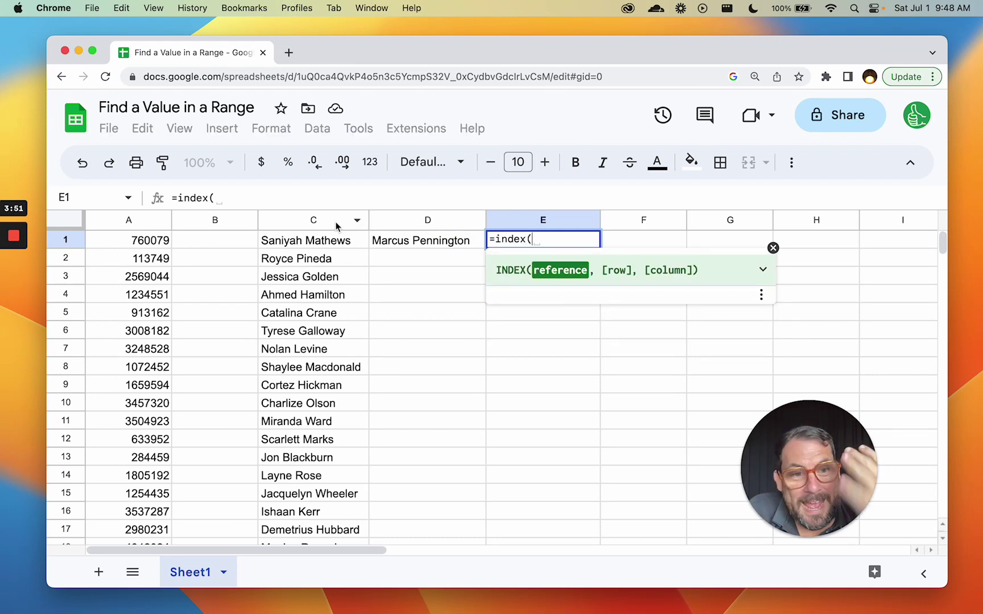
pyautogui.click(140, 220)
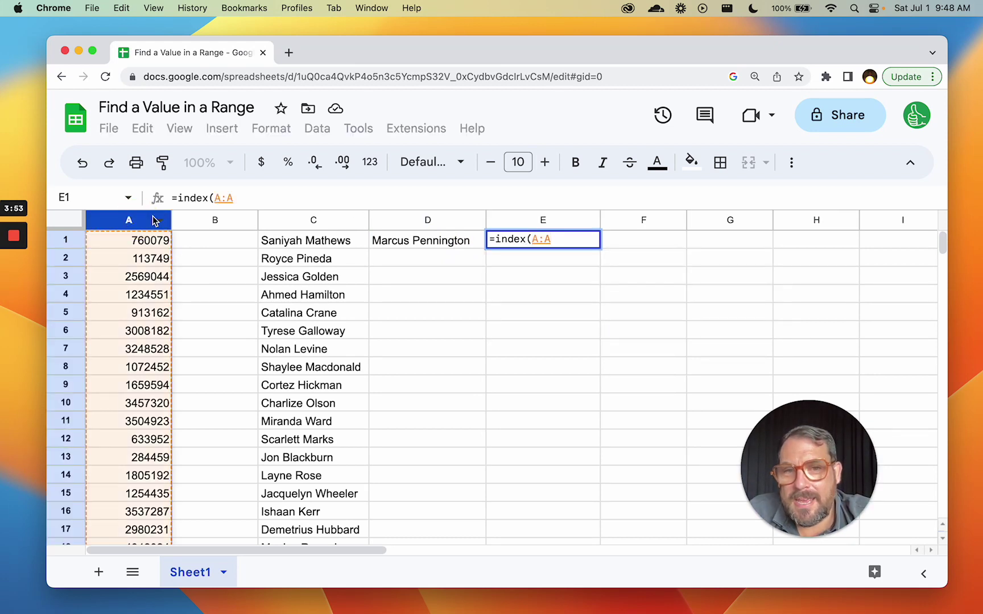
pyautogui.write(',')
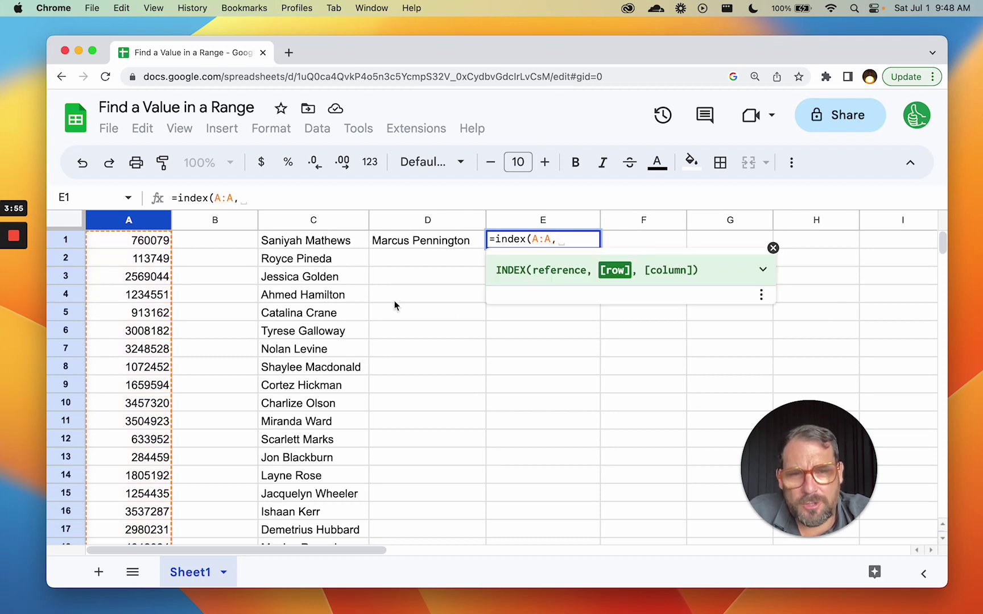
pyautogui.write('match(')
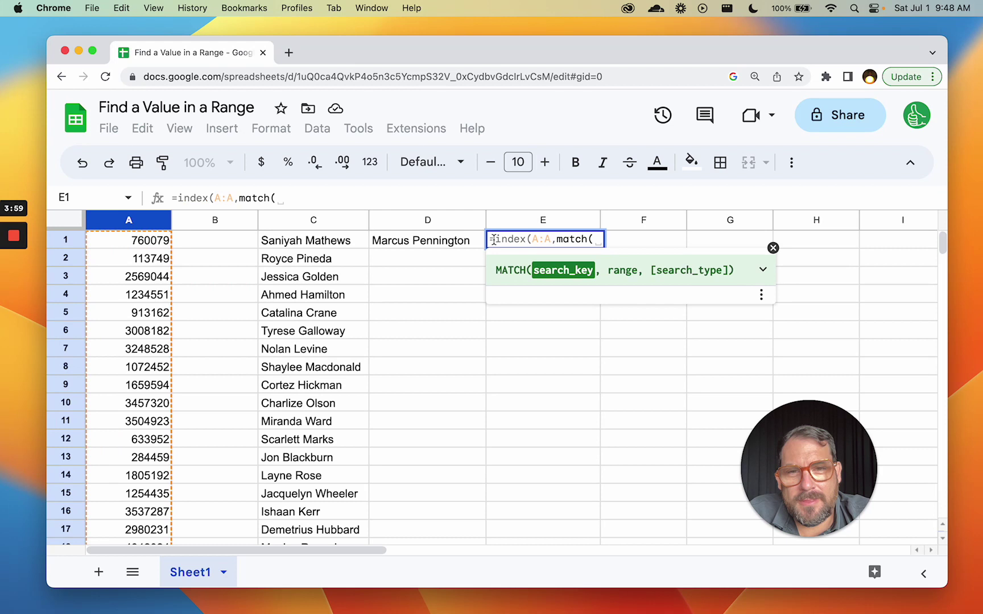
pyautogui.click(421, 242)
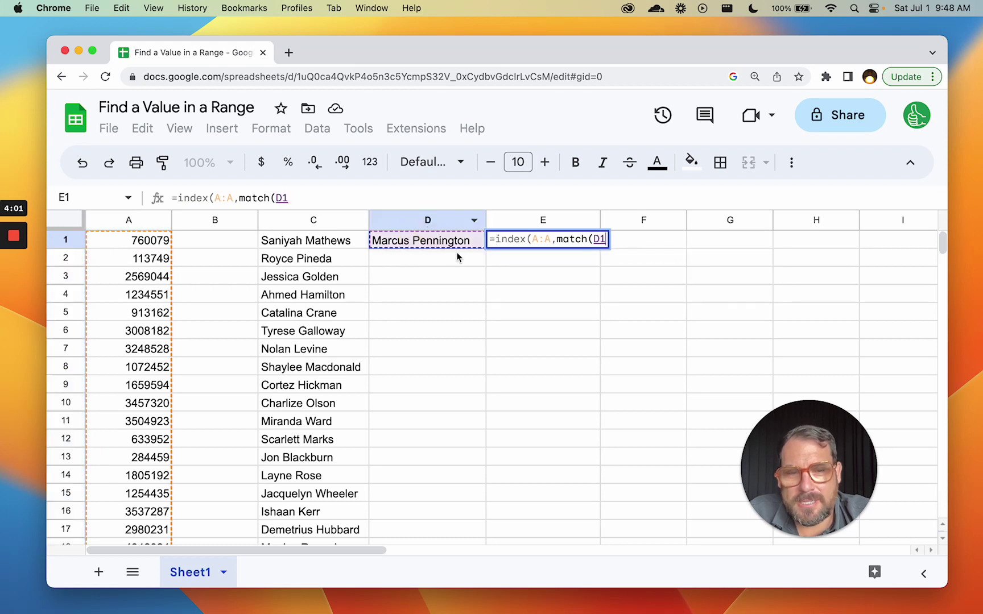
pyautogui.write(',')
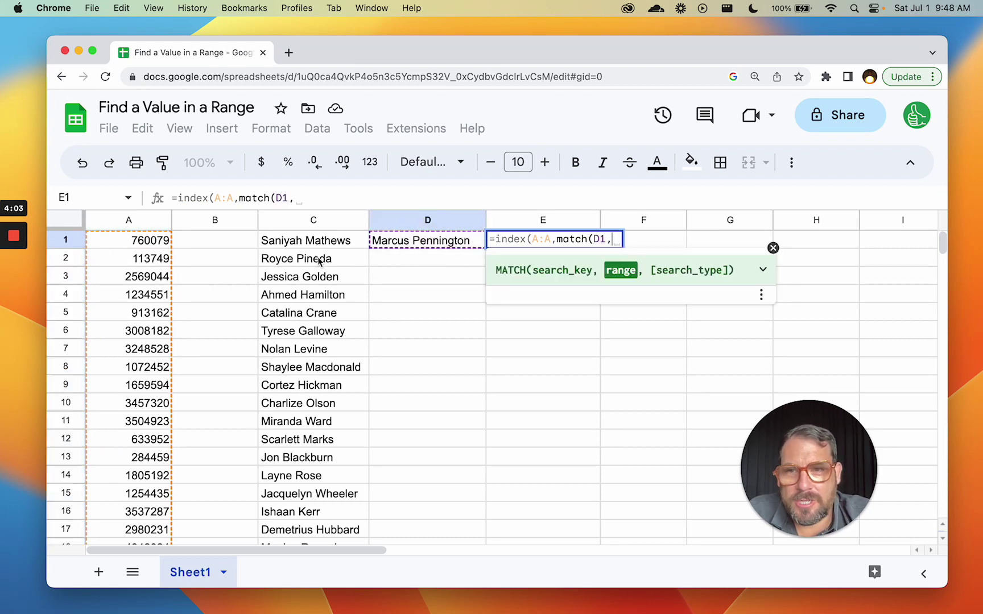
pyautogui.click(310, 220)
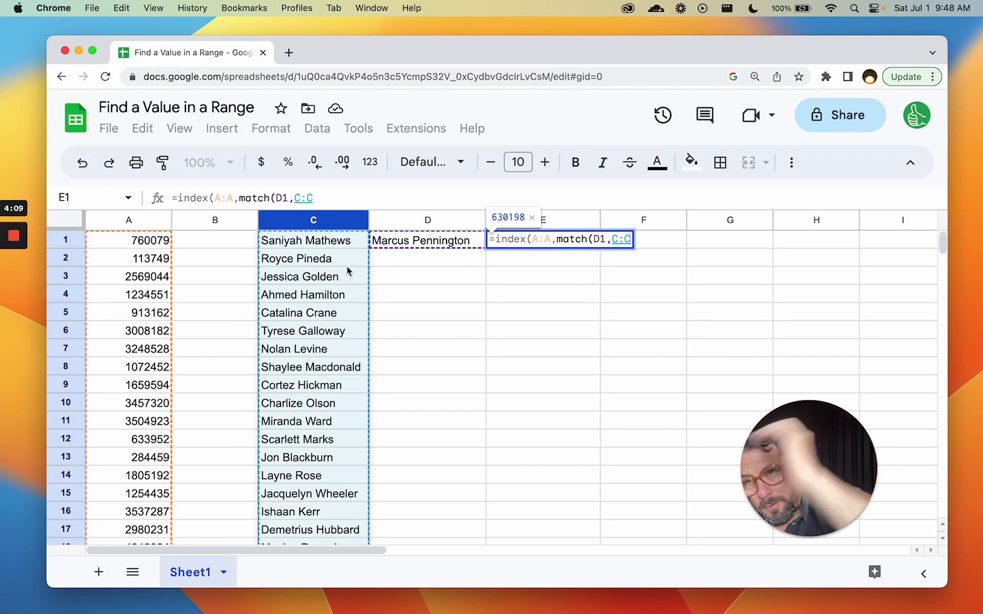
pyautogui.write(',')
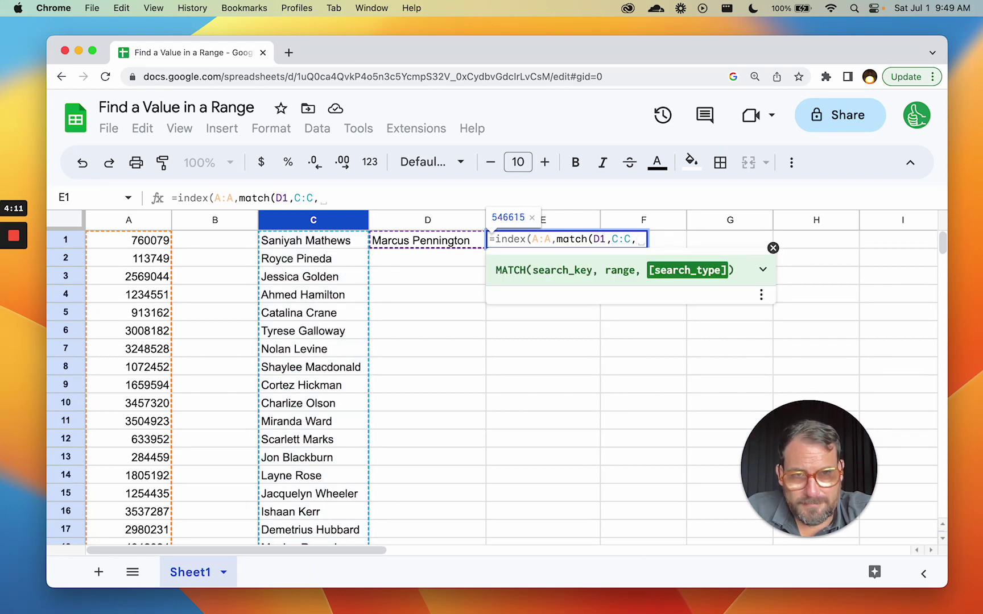
pyautogui.write('0)')
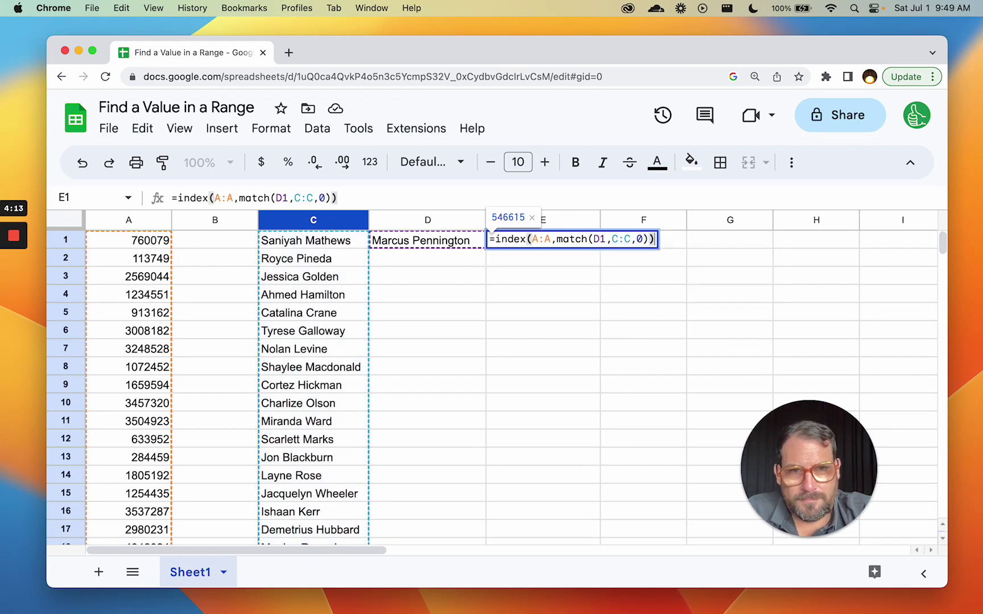
pyautogui.write(', 1')
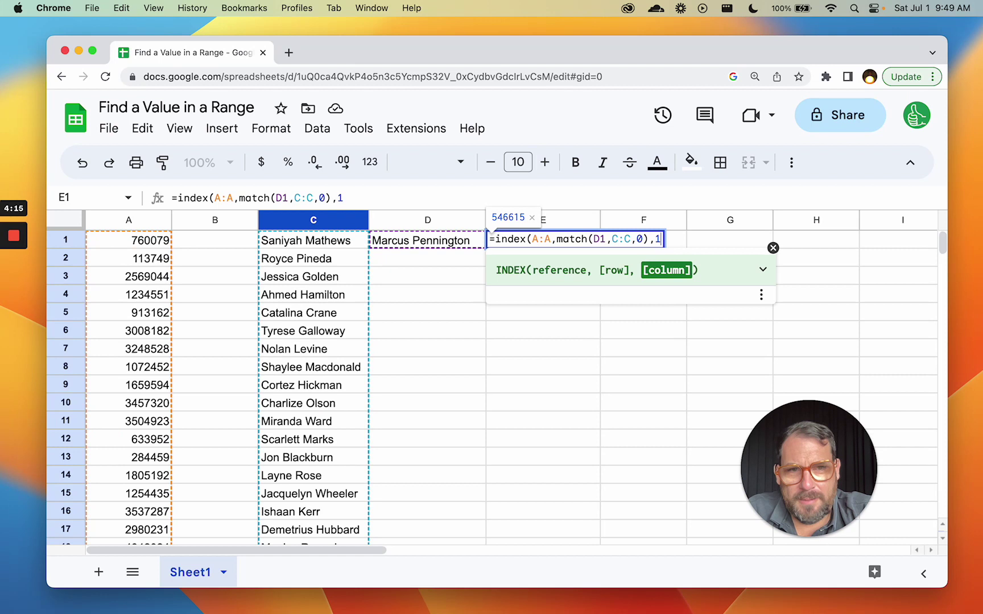
pyautogui.write(')')
pyautogui.press('Return')
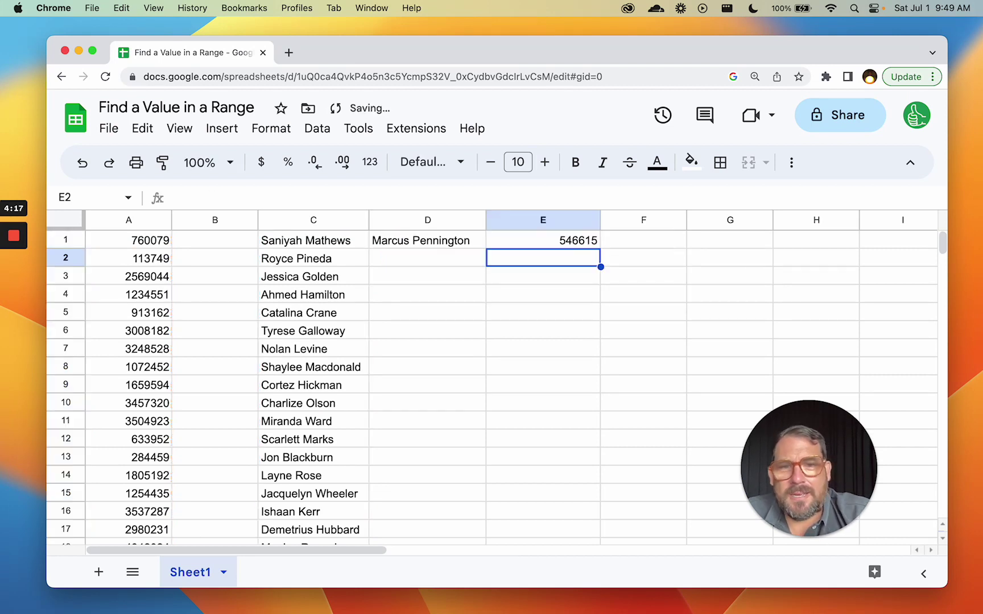
# Cut D1:E1 and paste it into D2:E2
pyautogui.moveTo(415, 241); pyautogui.dragTo(505, 240)
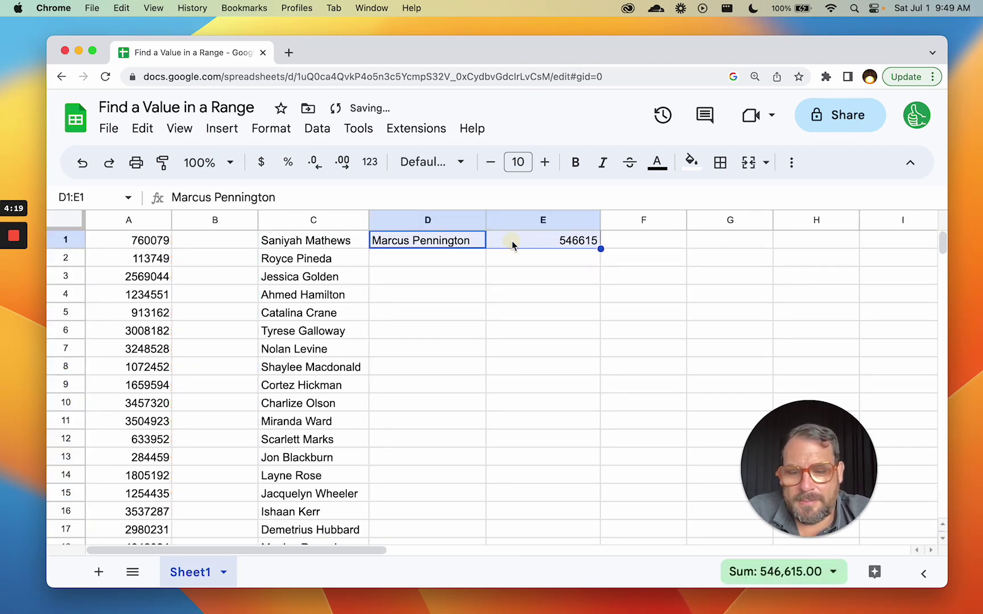
pyautogui.press('super+x')
pyautogui.press('Down')
pyautogui.press('super+v')
pyautogui.press('Up')
pyautogui.press('Down')
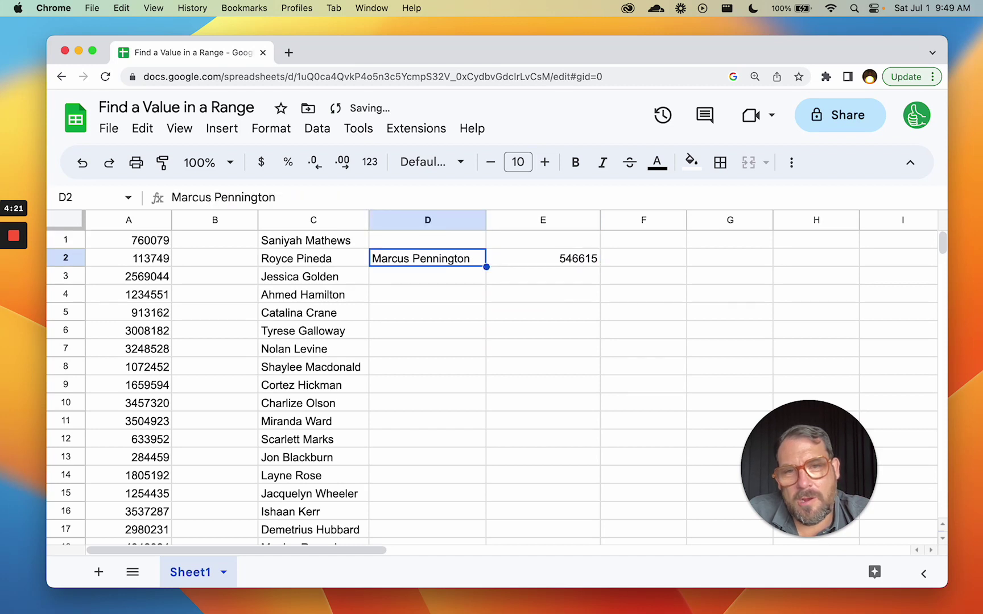
# Check E2's formula, now =index(A:A,match(D2,C:C,0),1), without editing it
pyautogui.click(548, 262)
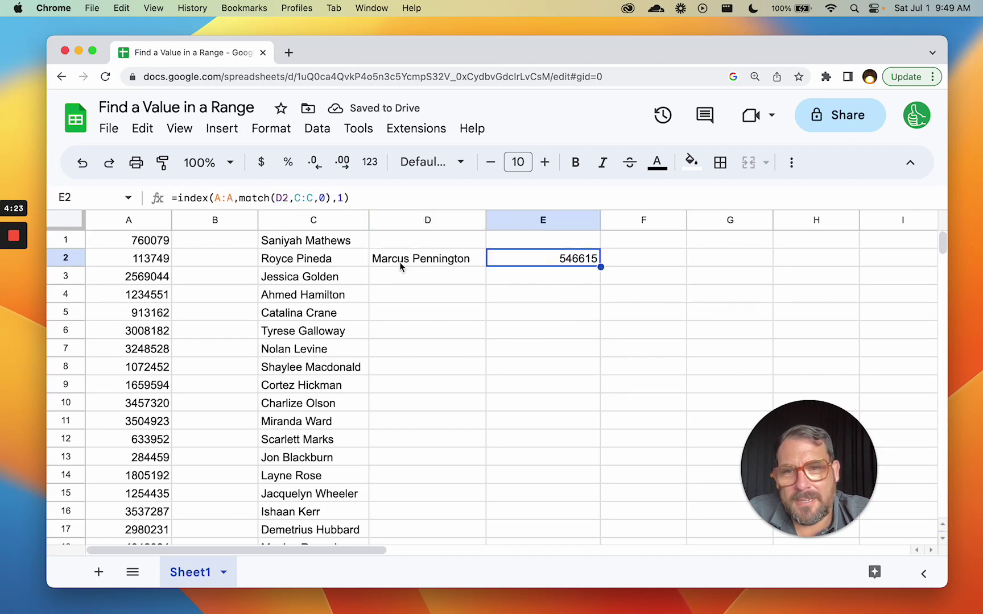
pyautogui.moveTo(150, 245); pyautogui.dragTo(117, 444)
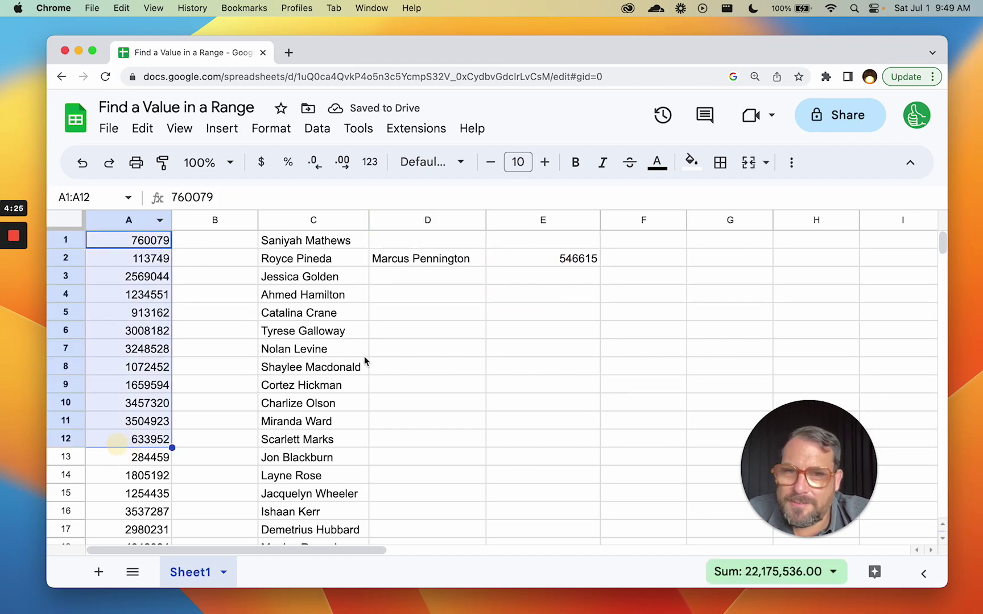
pyautogui.click(466, 261)
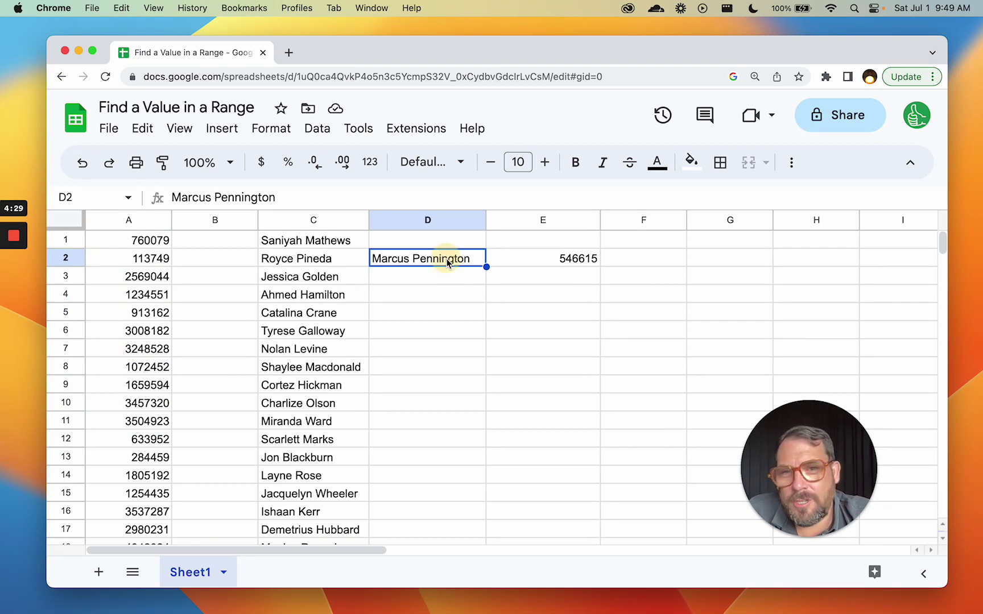
pyautogui.doubleClick(502, 259)
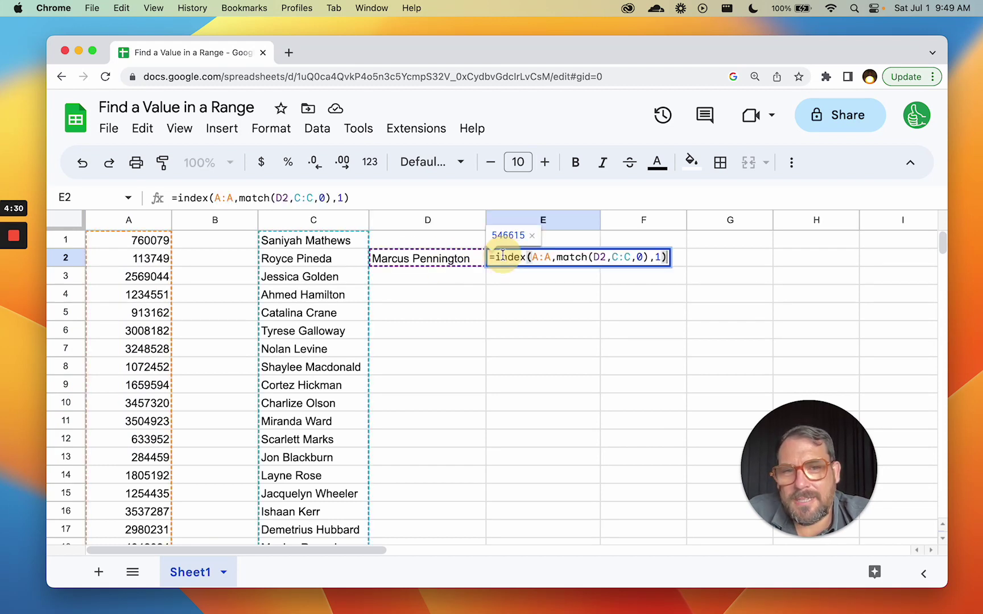
pyautogui.doubleClick(599, 257)
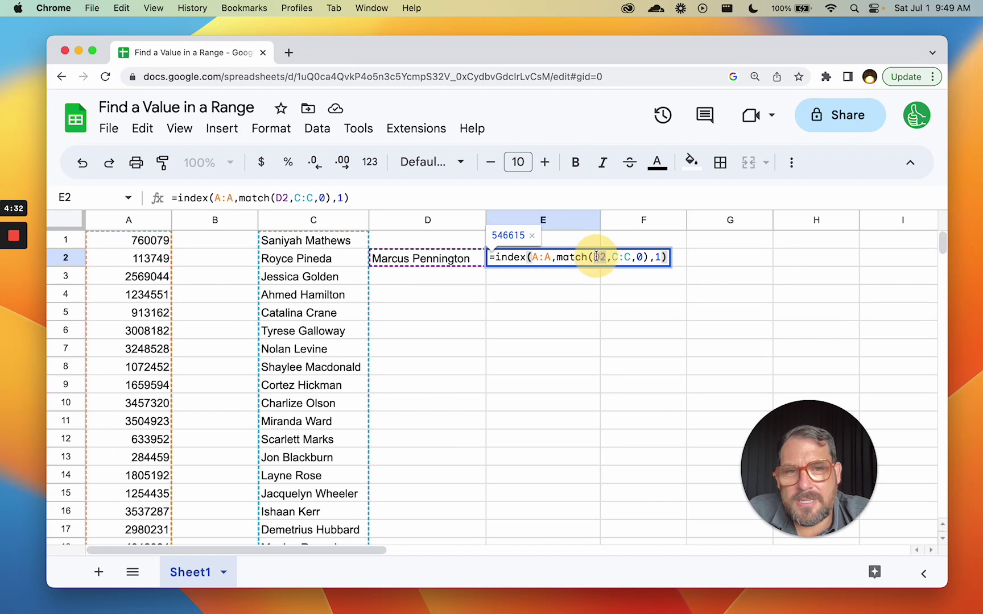
pyautogui.press('Escape')
pyautogui.click(452, 257)
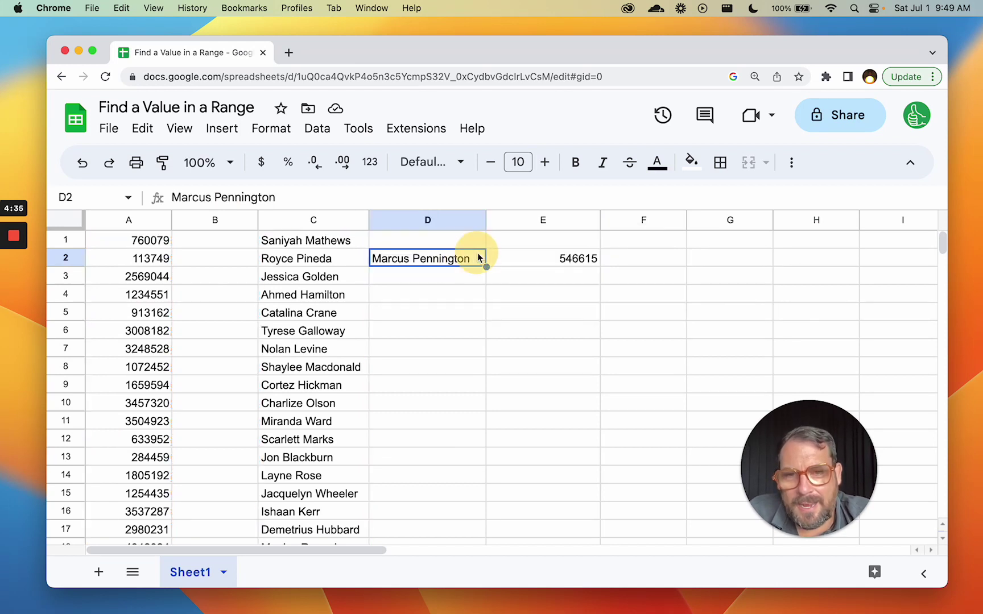
# Clear D2 and replace the D2 reference in E2's MATCH with the person's name in quotes
pyautogui.tripleClick(477, 257)
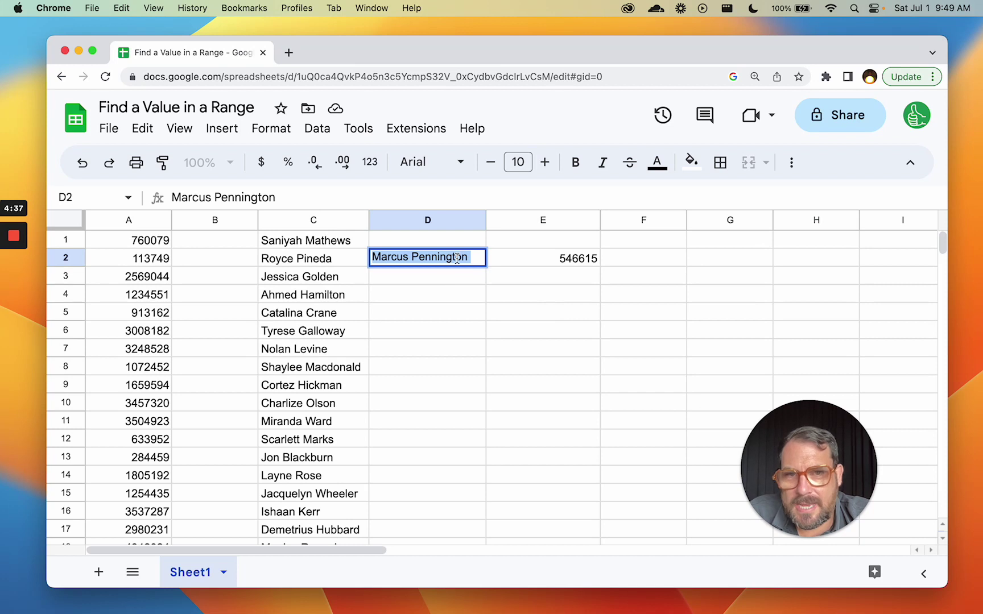
pyautogui.click(494, 258)
pyautogui.click(483, 263)
pyautogui.press('Delete')
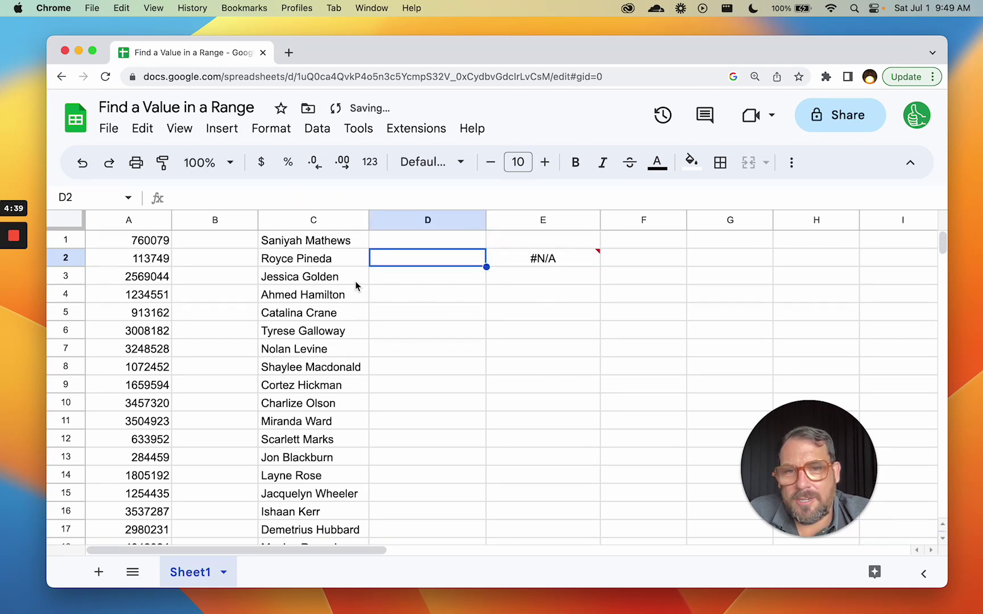
pyautogui.doubleClick(559, 259)
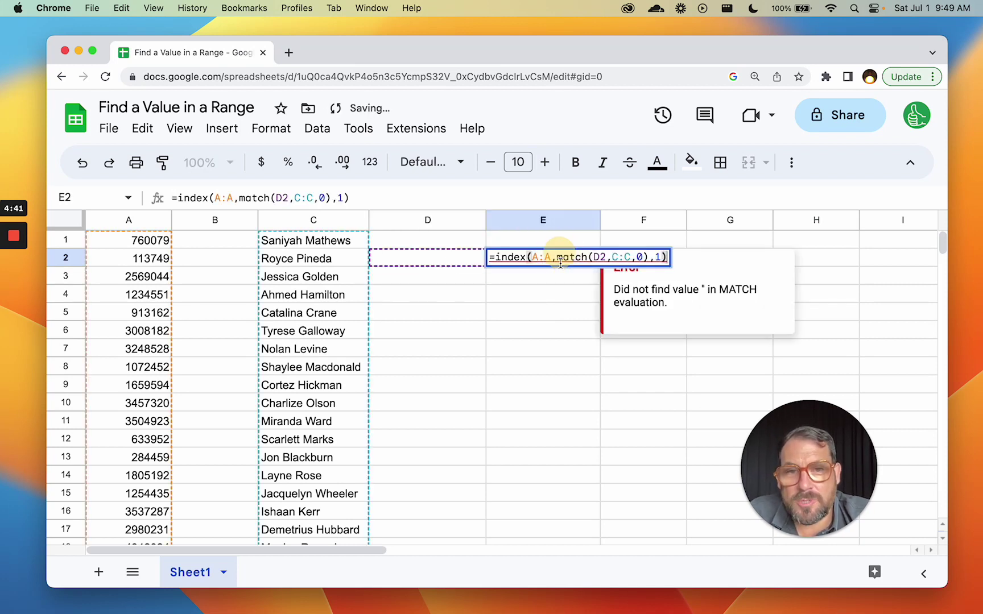
pyautogui.doubleClick(595, 256)
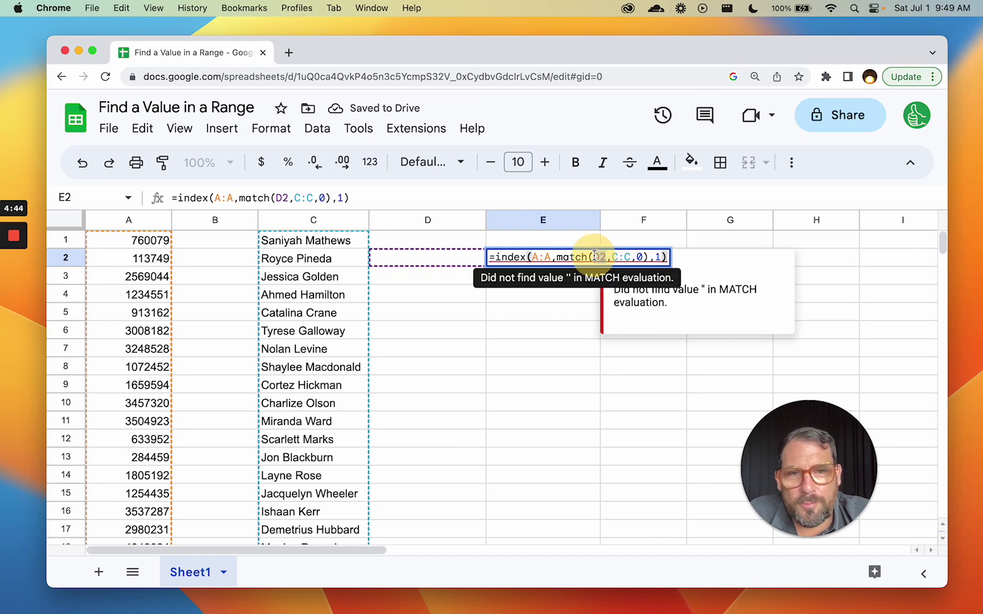
pyautogui.write('"')
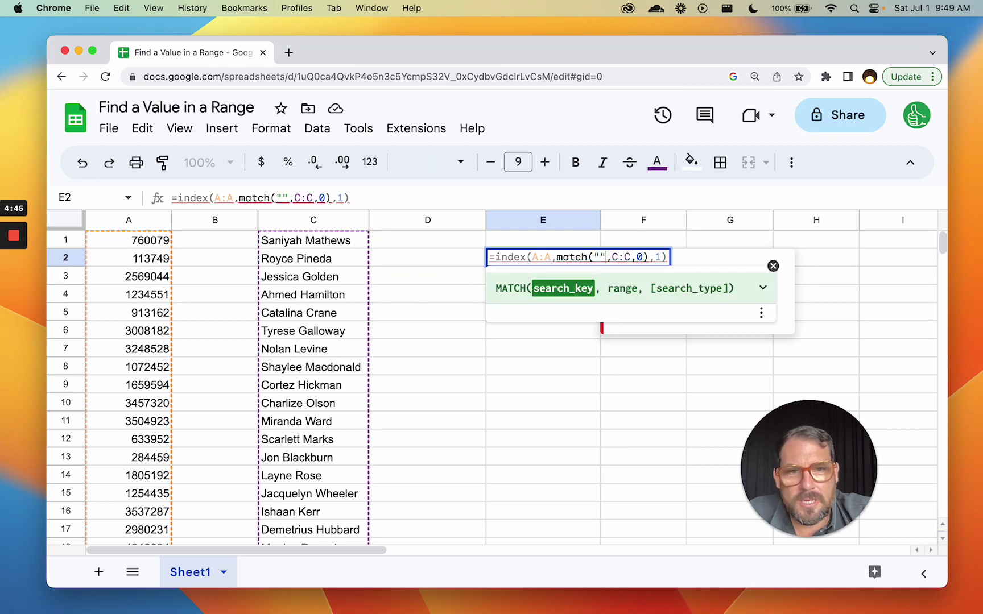
pyautogui.press('super+v')
pyautogui.press('Return')
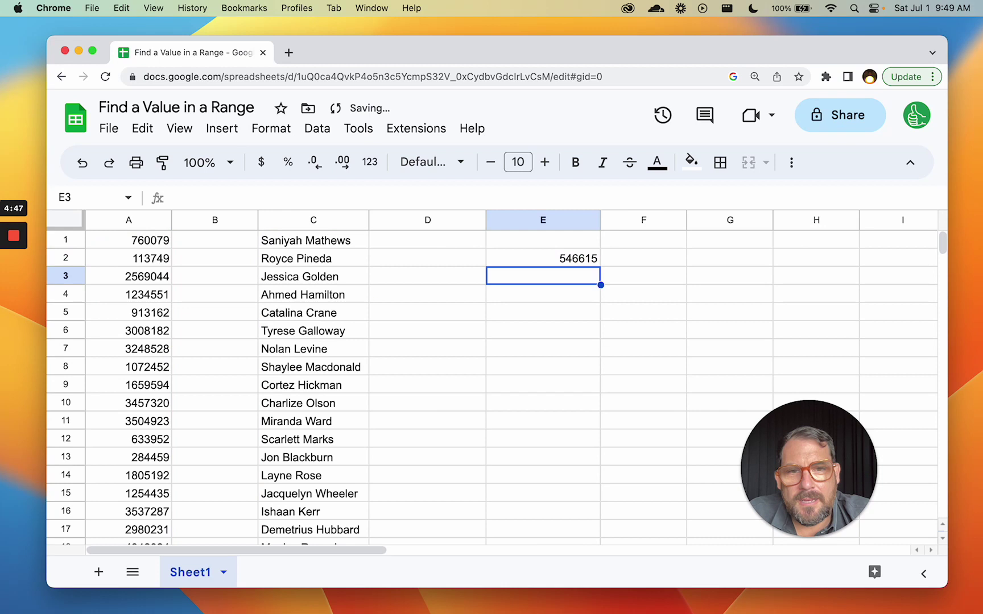
pyautogui.click(563, 257)
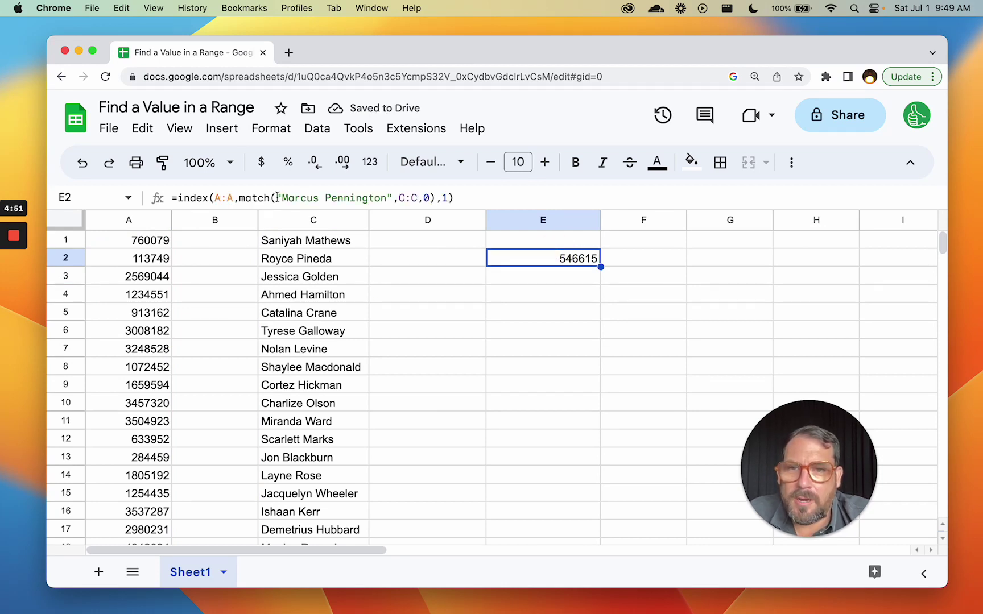
pyautogui.moveTo(277, 198); pyautogui.dragTo(389, 198)
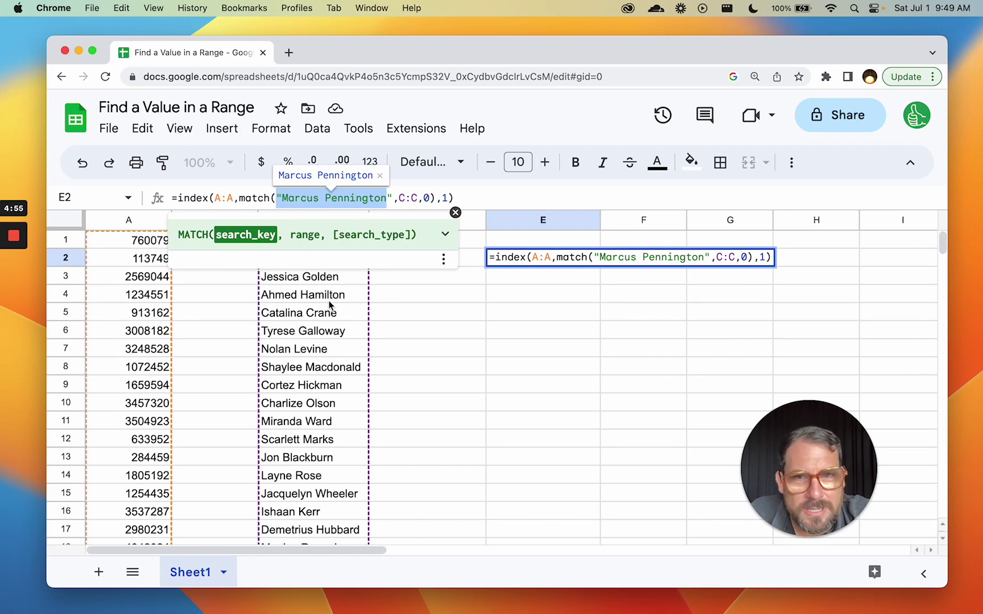
pyautogui.doubleClick(424, 198)
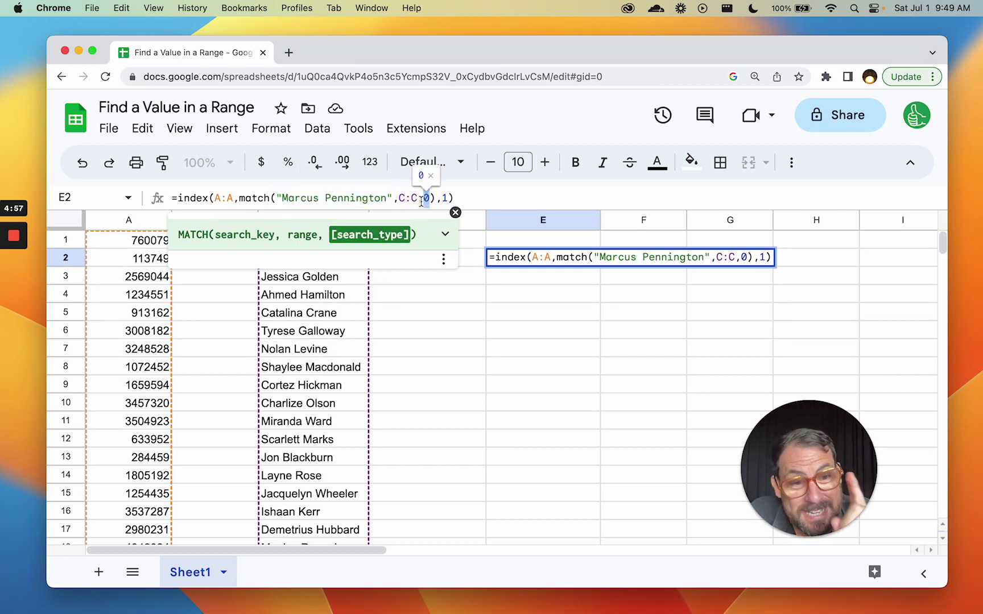
pyautogui.moveTo(239, 198); pyautogui.dragTo(435, 198)
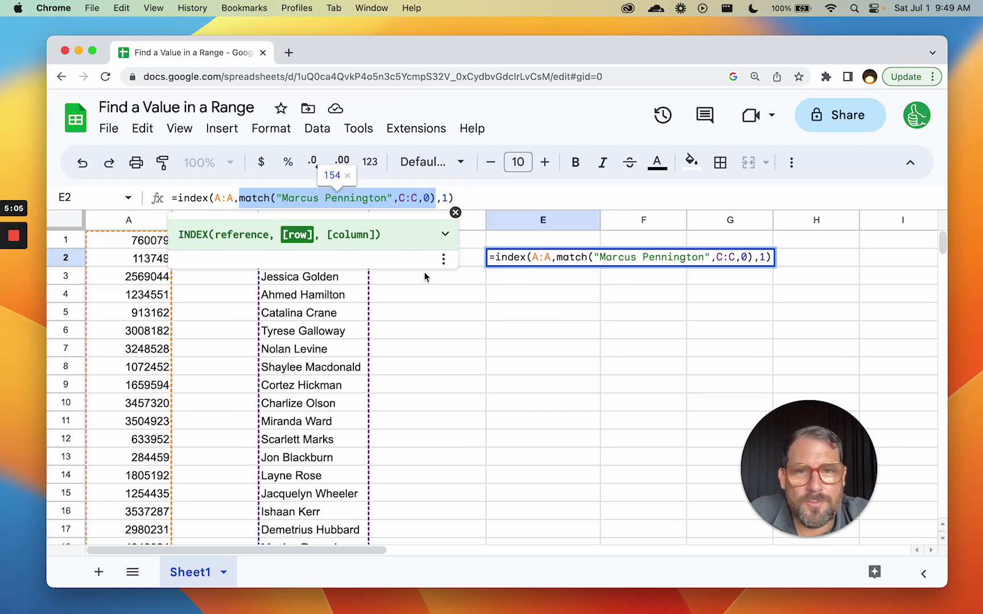
pyautogui.press('Escape')
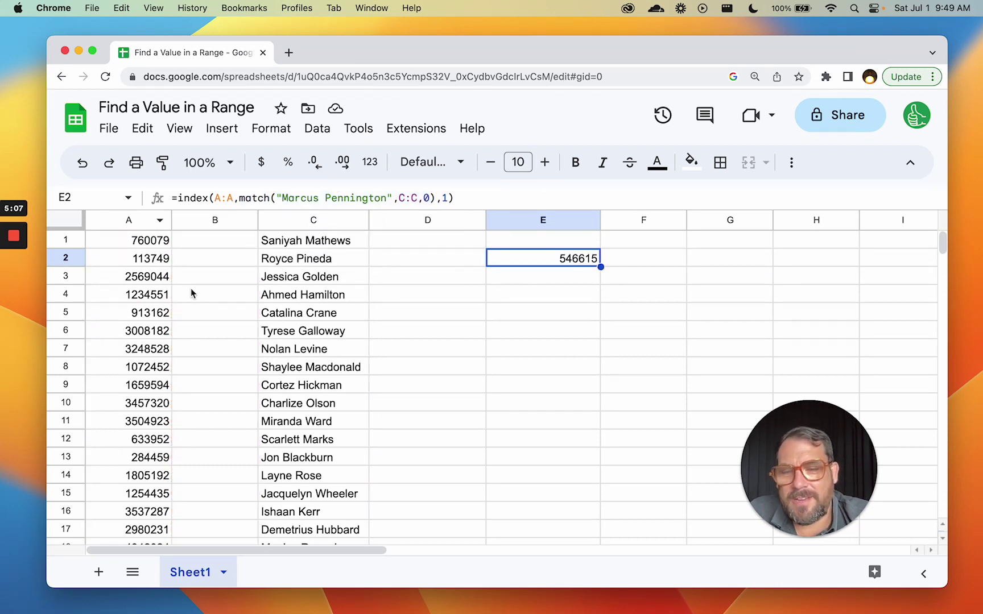
pyautogui.moveTo(139, 278); pyautogui.dragTo(136, 458)
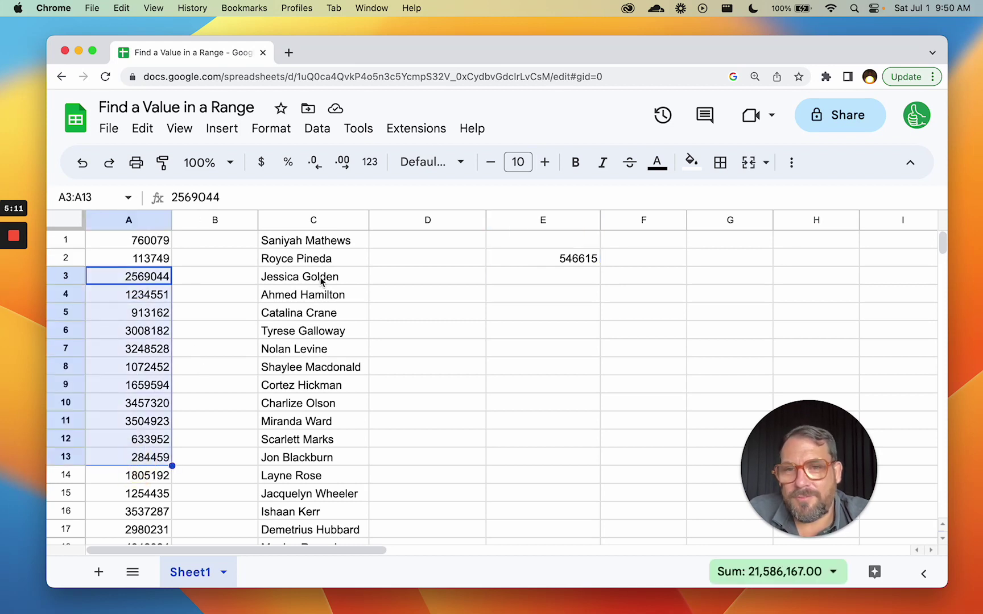
pyautogui.click(321, 282)
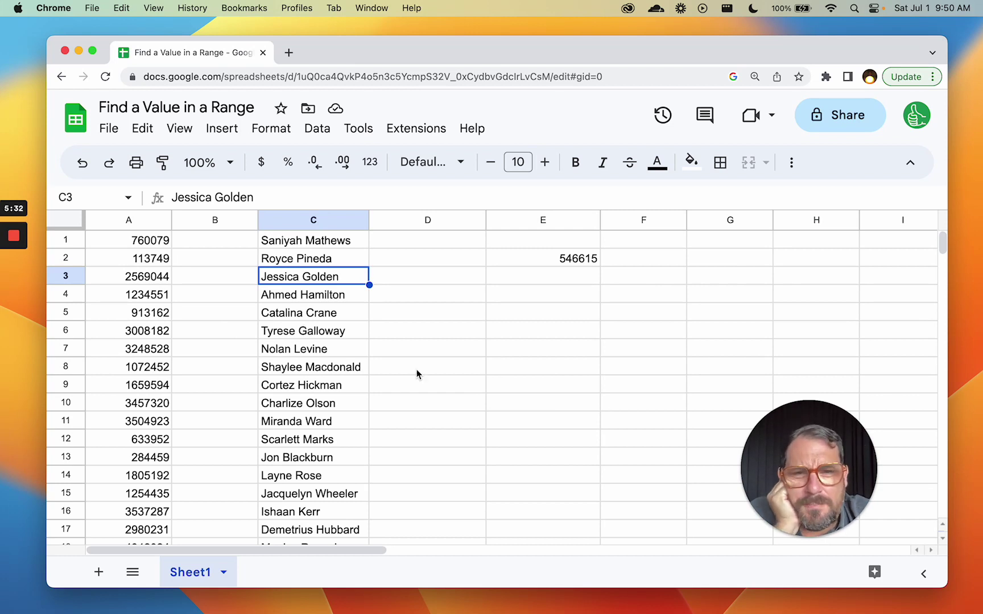
# Open E2's =index(A:A,match(...,C:C,0),1) formula to trace its C:C and A:A ranges, leaving it unchanged
pyautogui.click(528, 265)
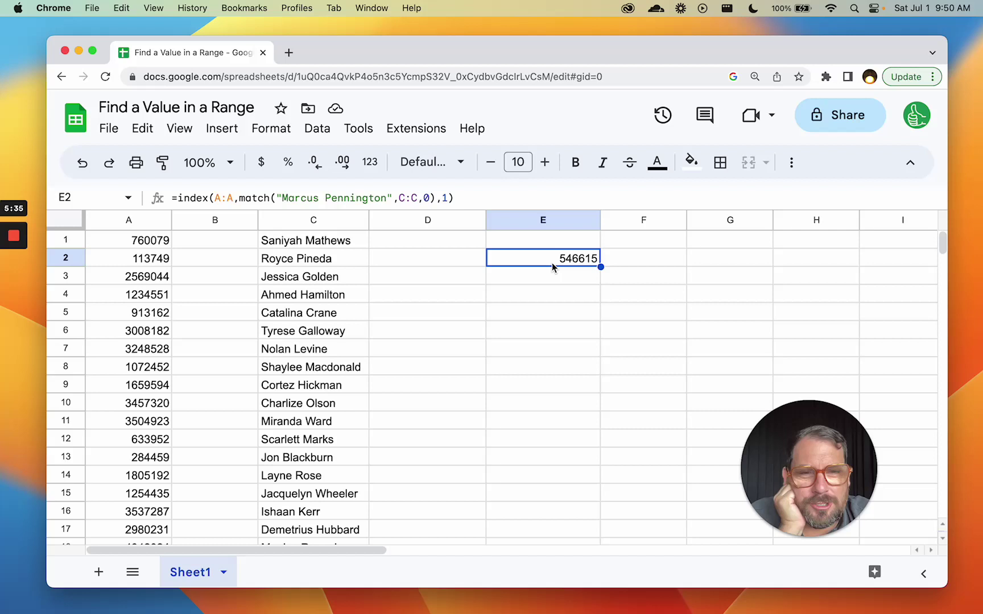
pyautogui.doubleClick(549, 262)
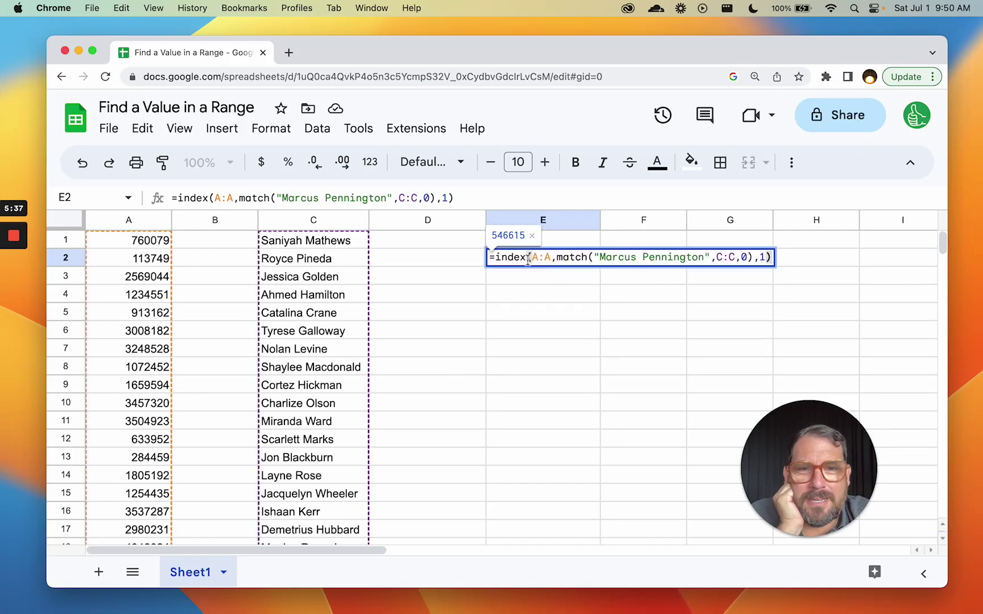
pyautogui.moveTo(494, 257); pyautogui.dragTo(777, 261)
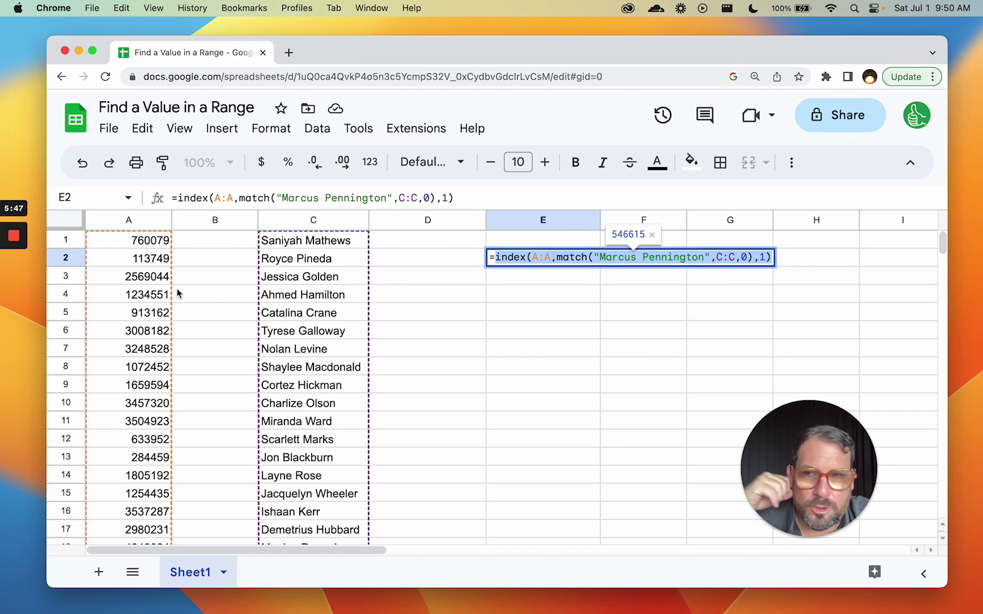
pyautogui.click(727, 257)
pyautogui.click(551, 257)
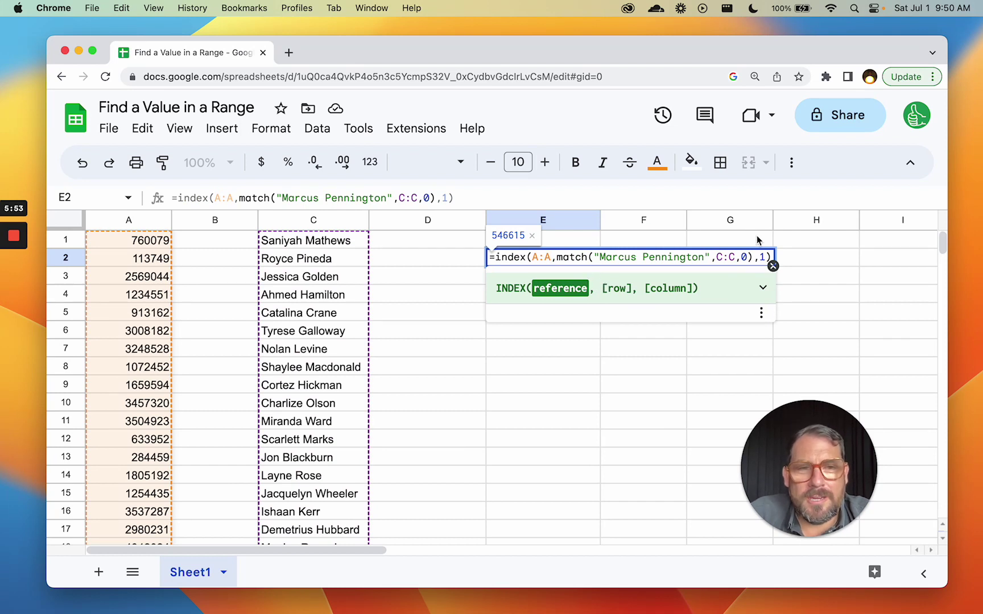
pyautogui.click(772, 265)
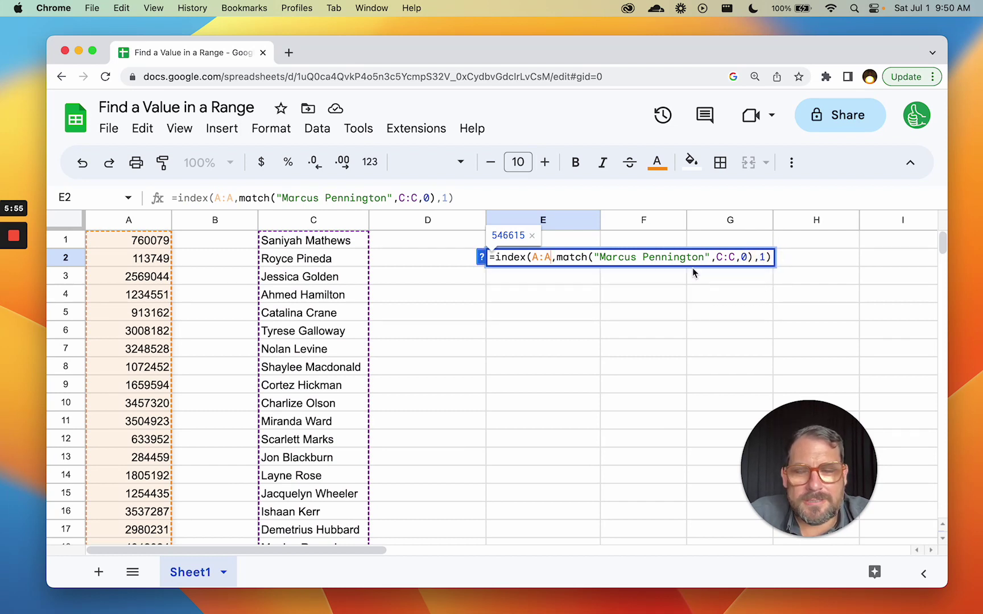